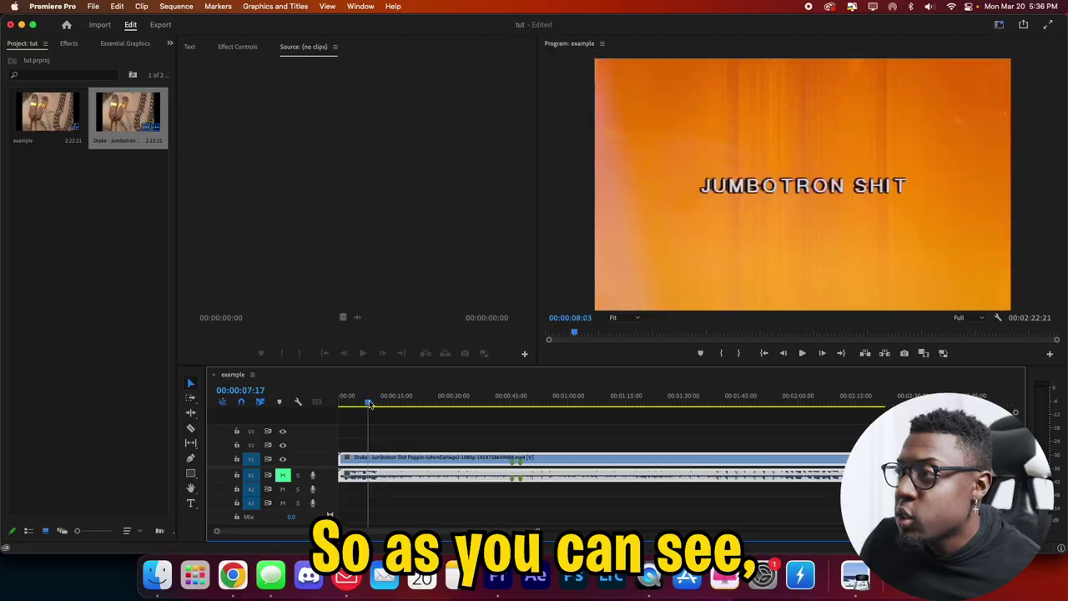
Run Scene Edit Detection on the timeline clip, applying a cut at each detected cut point.
mouse_move(367, 404)
mouse_down()
mouse_move(345, 404)
mouse_move(382, 411)
mouse_up()
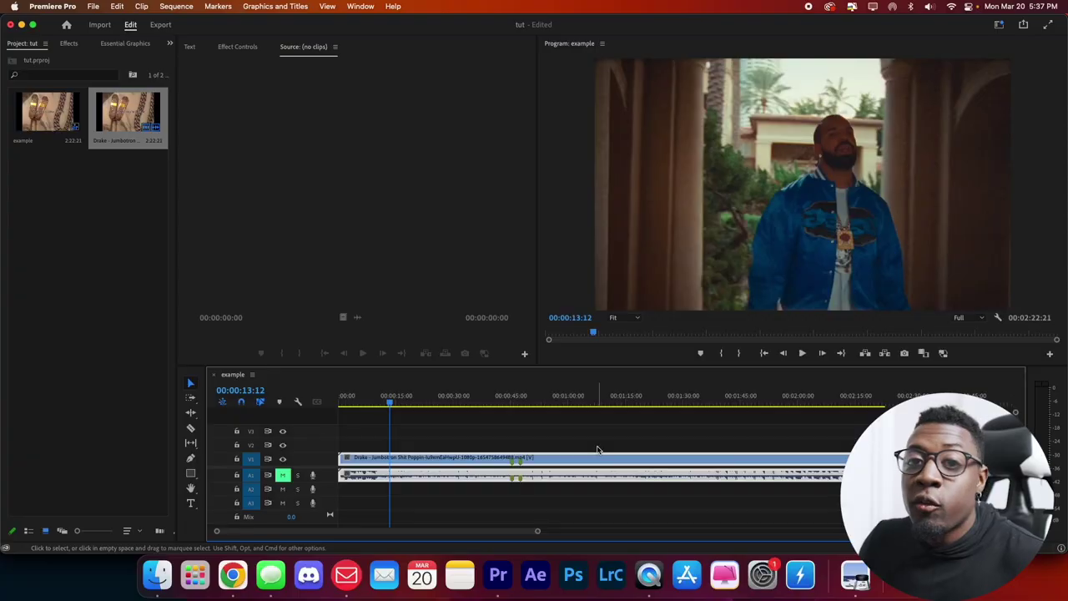
drag(553, 423, 432, 500)
right_click(442, 468)
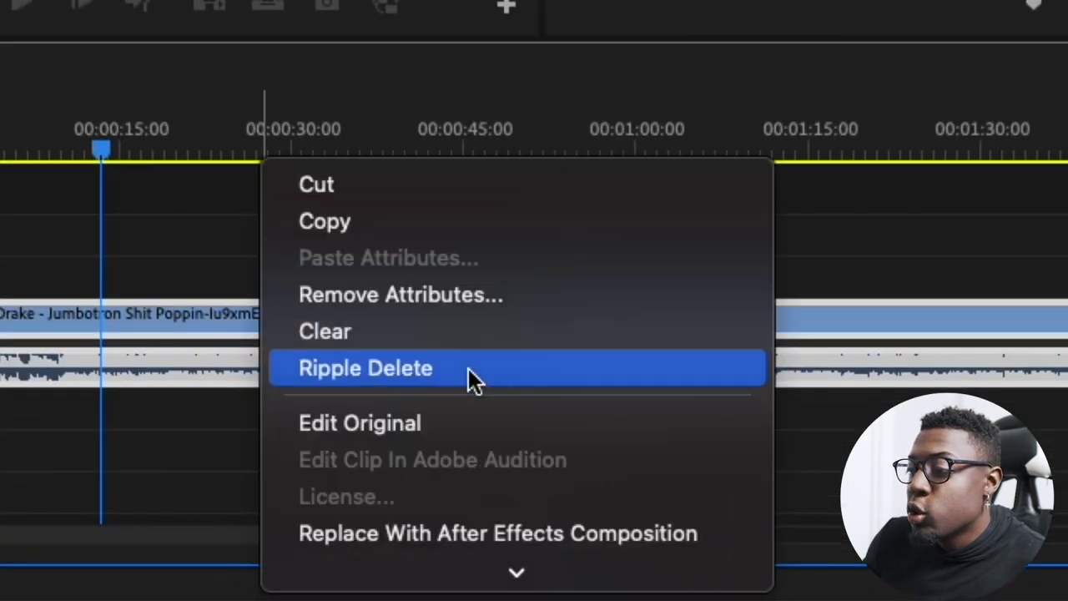
scroll(469, 368, down, 5)
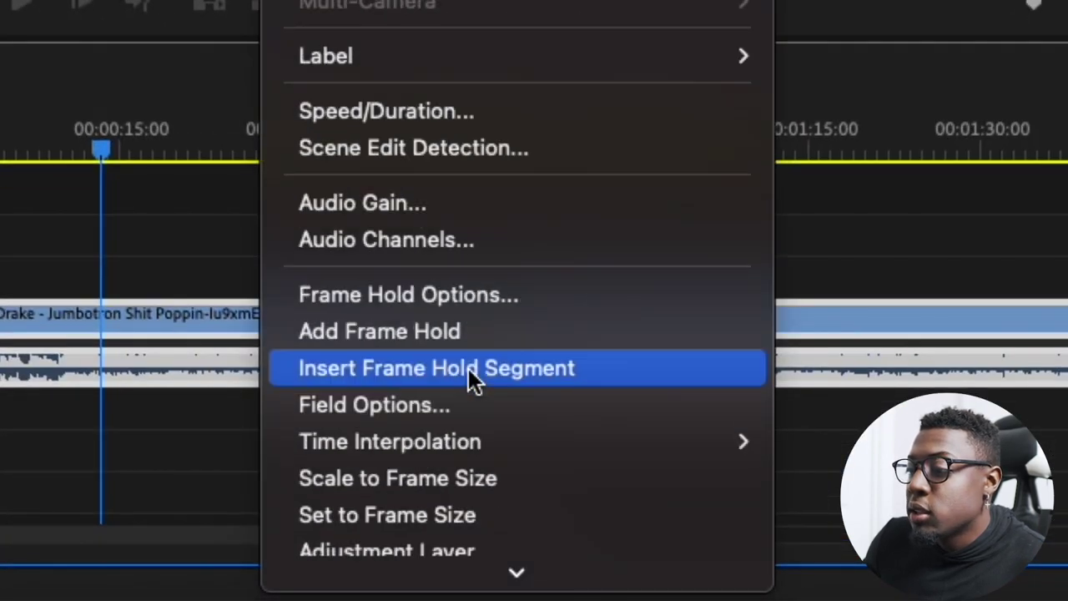
click(485, 152)
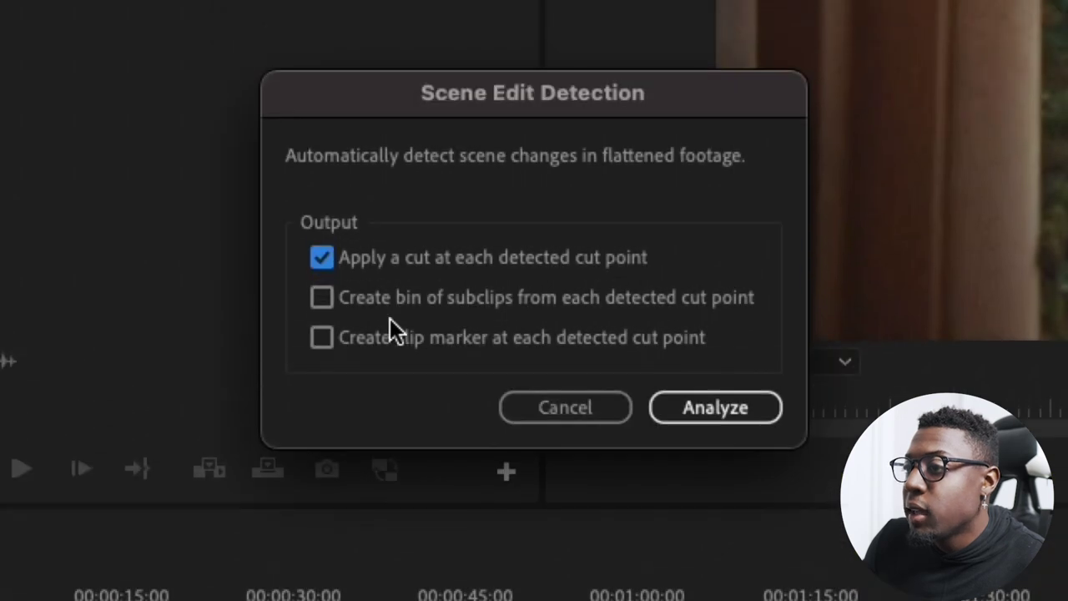
click(325, 262)
click(351, 263)
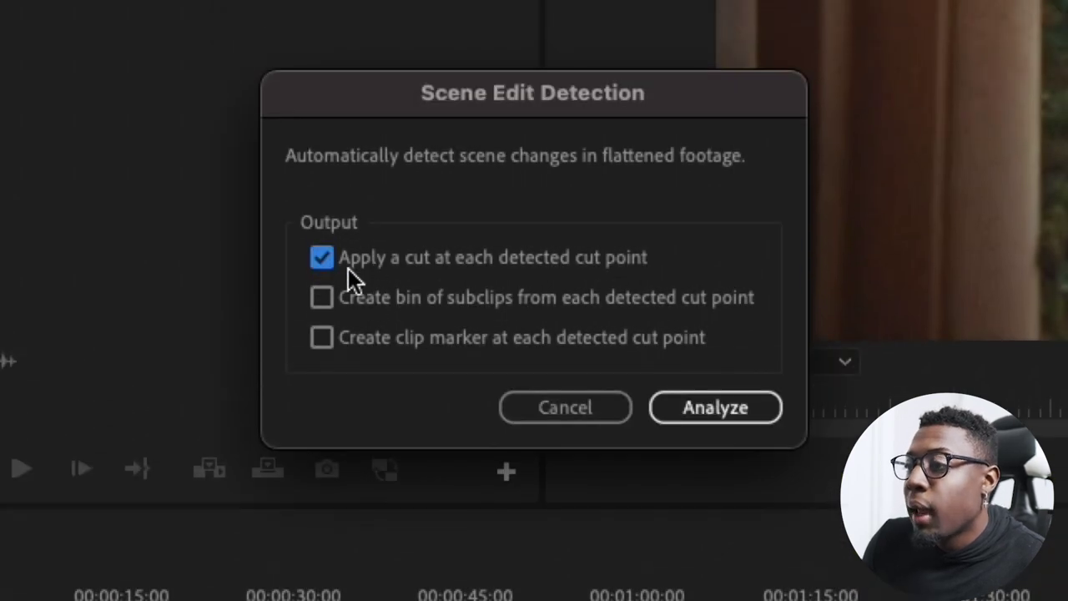
click(760, 416)
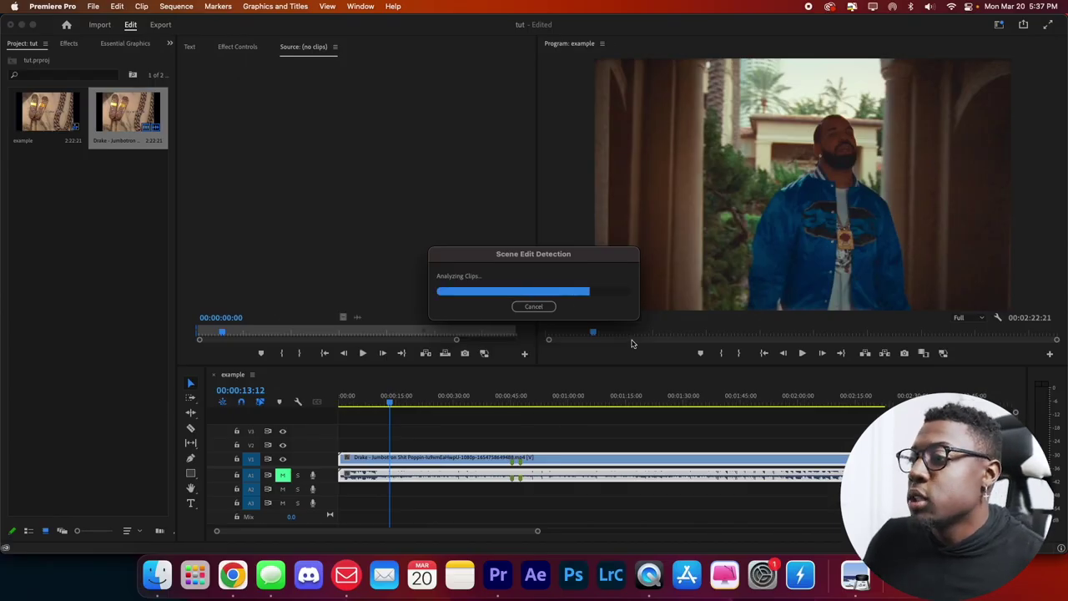
drag(443, 415, 813, 437)
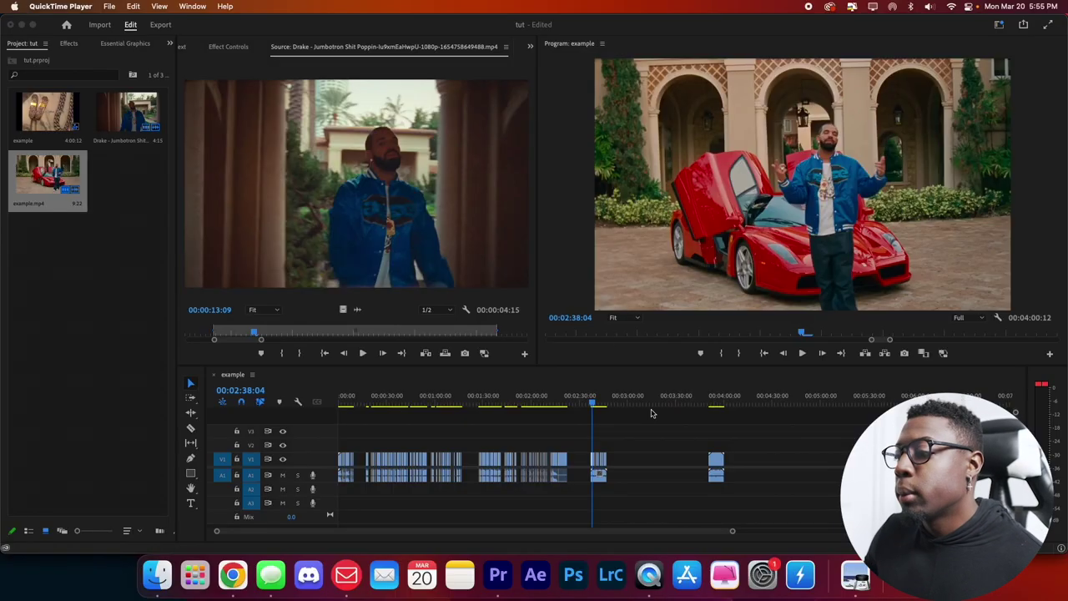
Review the group of short clips that starts just before 00:02:38:04 in the timeline.
click(593, 404)
key(=)
key(=)
key(=)
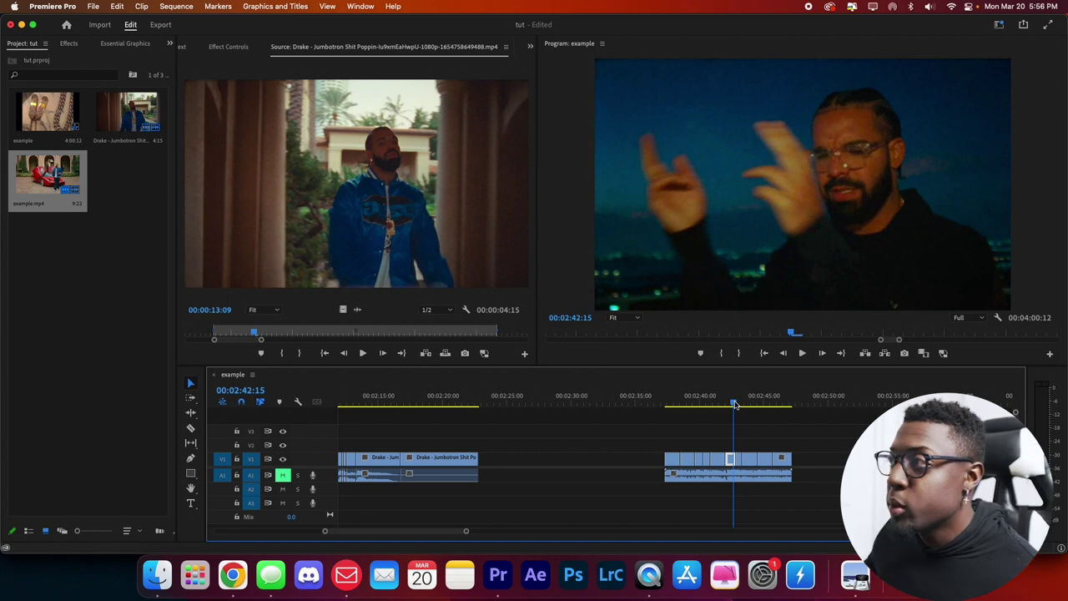
drag(734, 405, 676, 405)
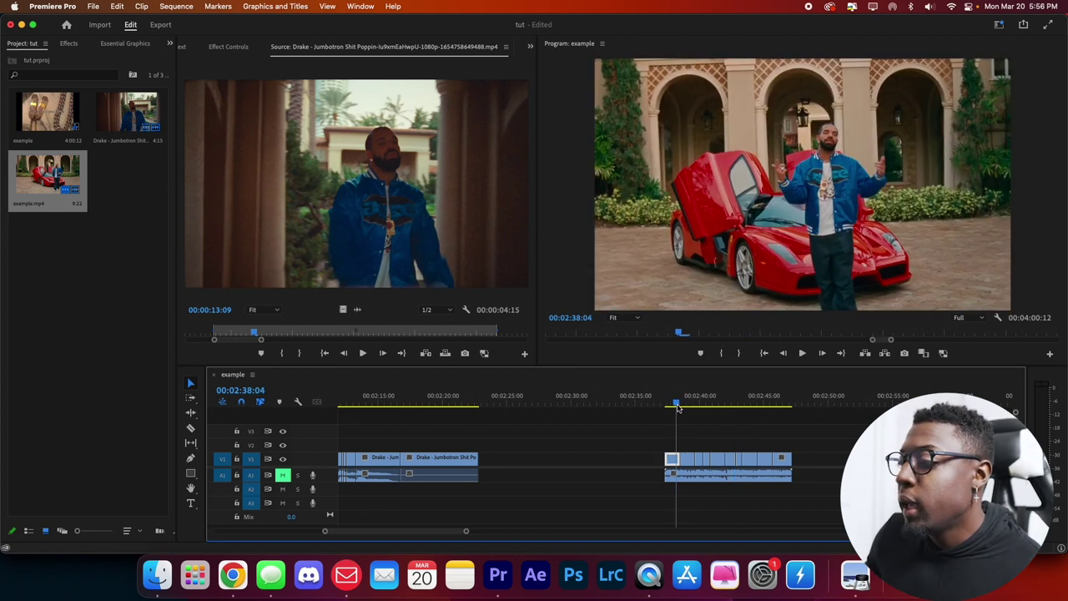
Show the Speed Ramp Effects folders within the AKV Music Video Essential Presets.
click(69, 43)
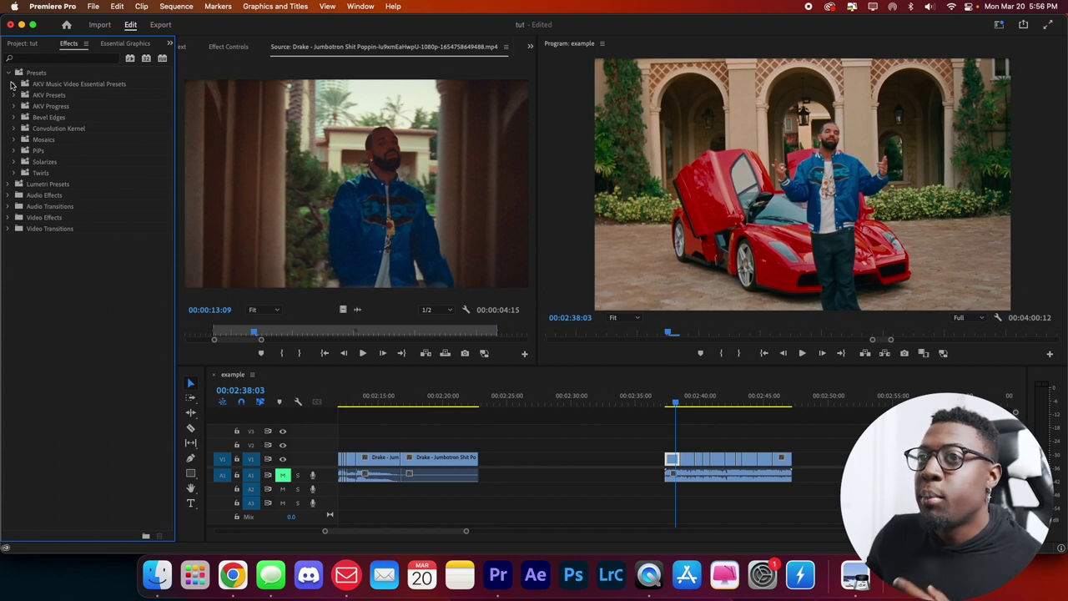
click(13, 83)
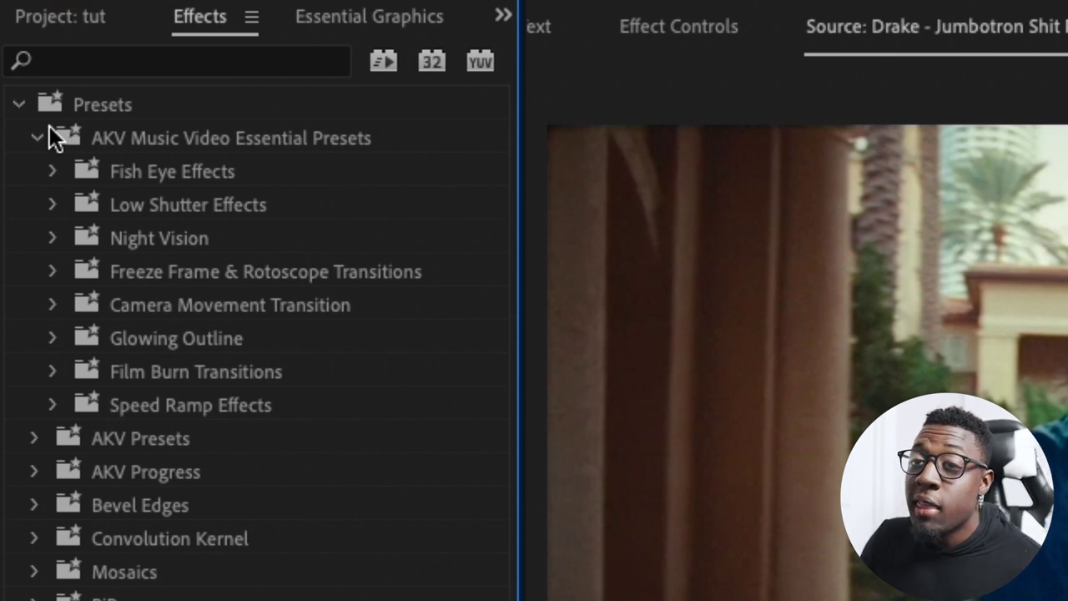
click(48, 403)
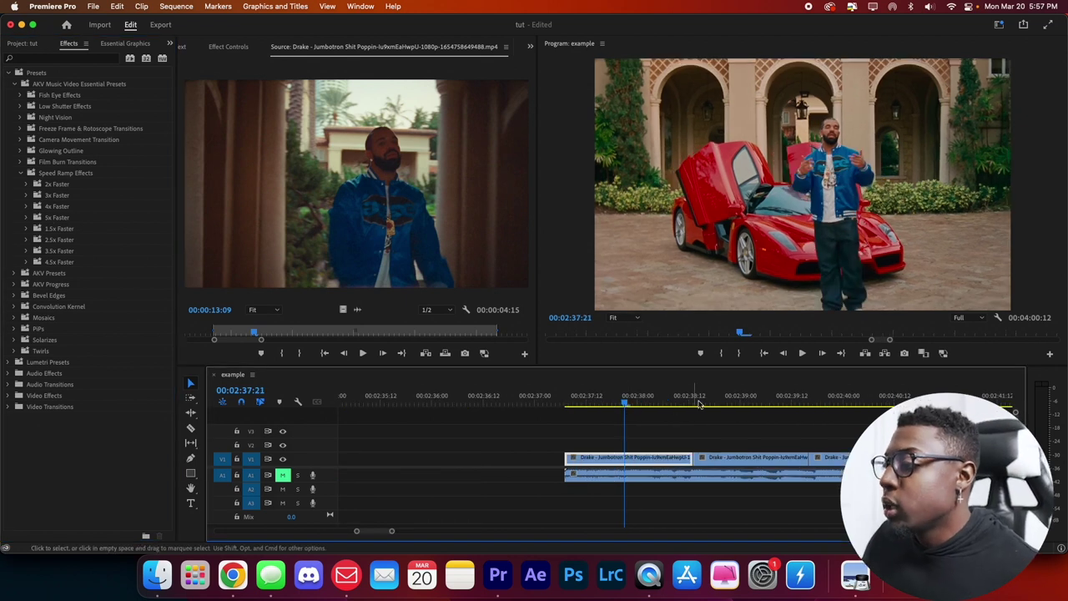
Apply the Low Shutter 04 preset to the second clip of the group, the necklace close-up, and play it back.
click(711, 403)
key(space)
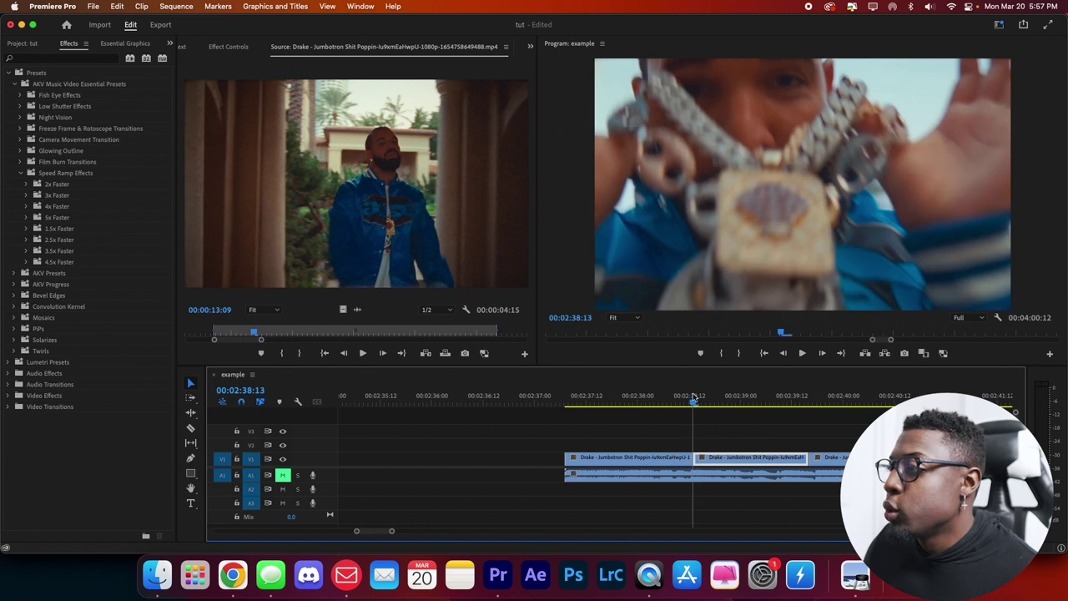
click(719, 404)
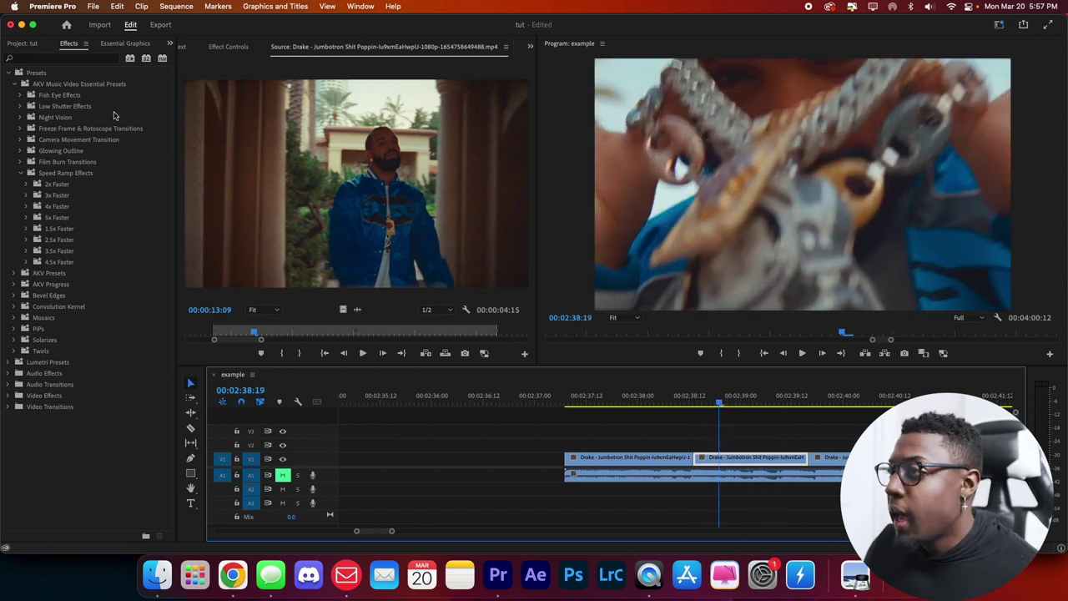
click(21, 173)
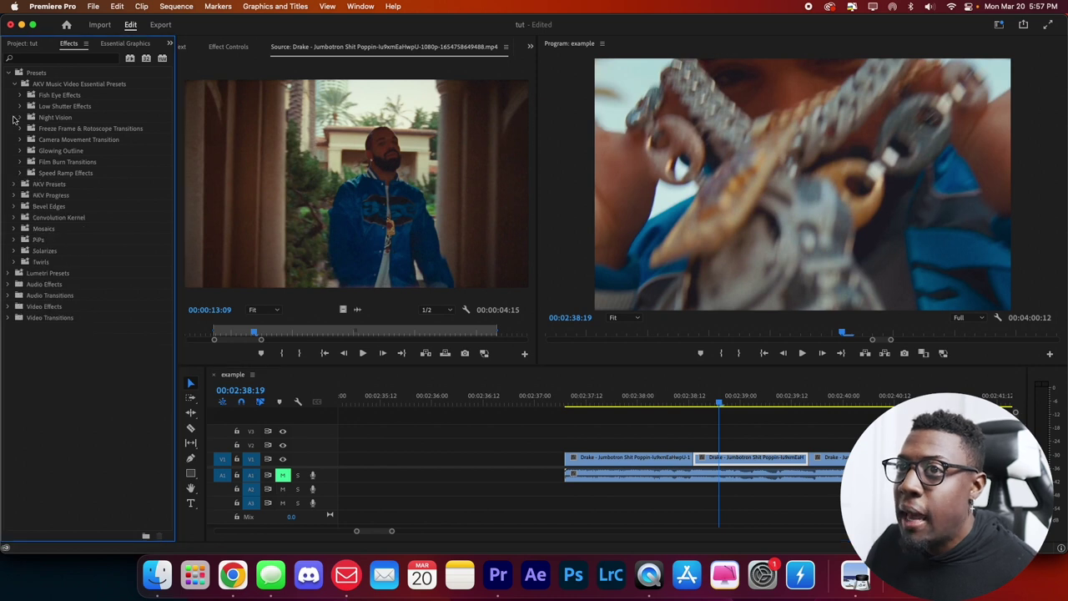
click(17, 106)
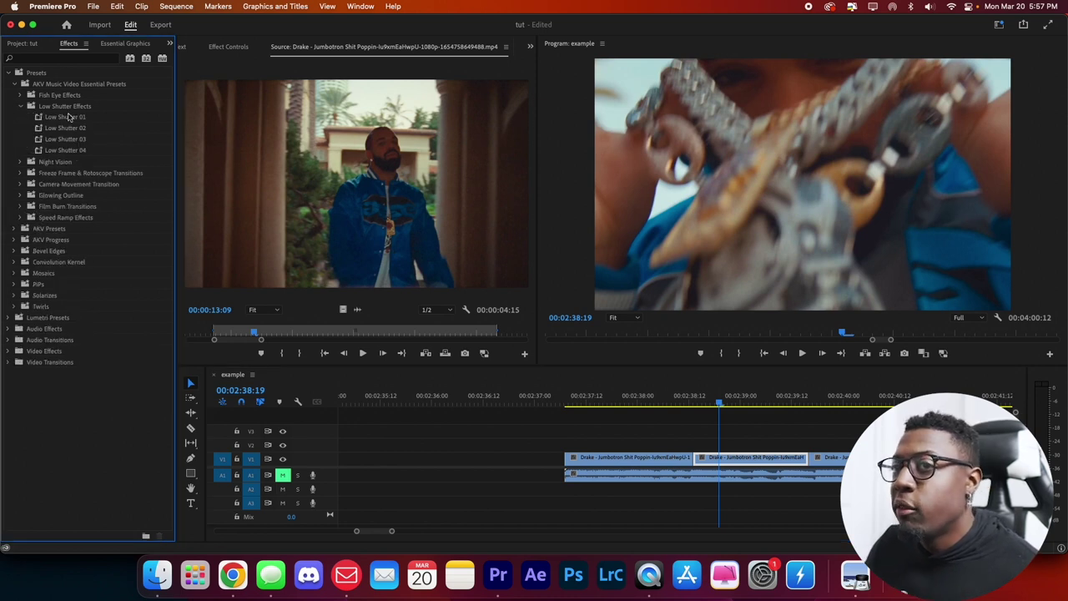
drag(74, 149, 716, 459)
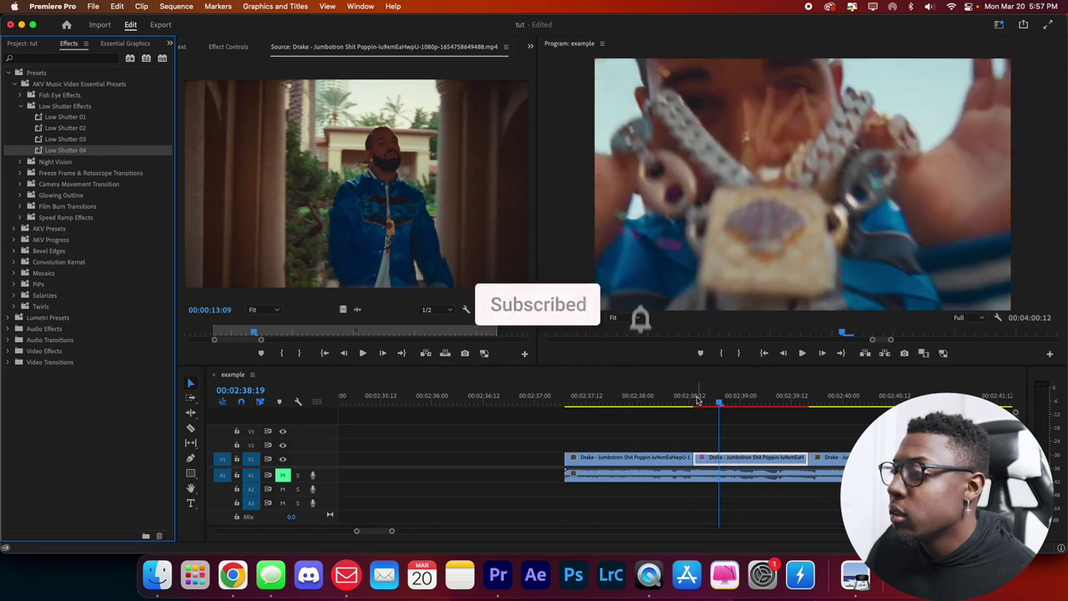
key(space)
key(space)
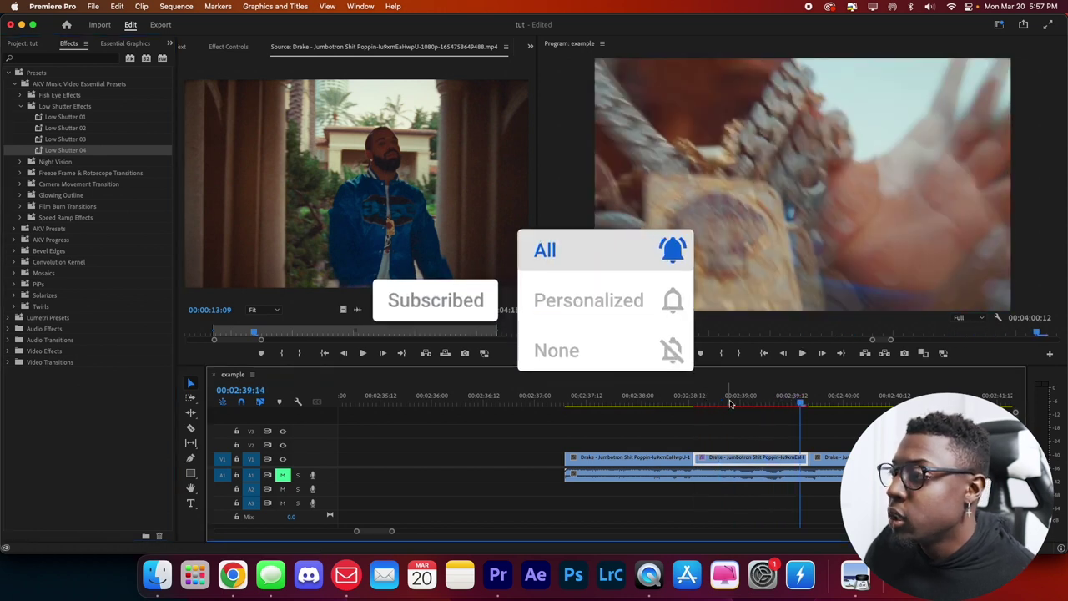
Try the Low Shutter 01 preset on the necklace close-up clip and scrub back through it to check the look.
drag(65, 117, 181, 173)
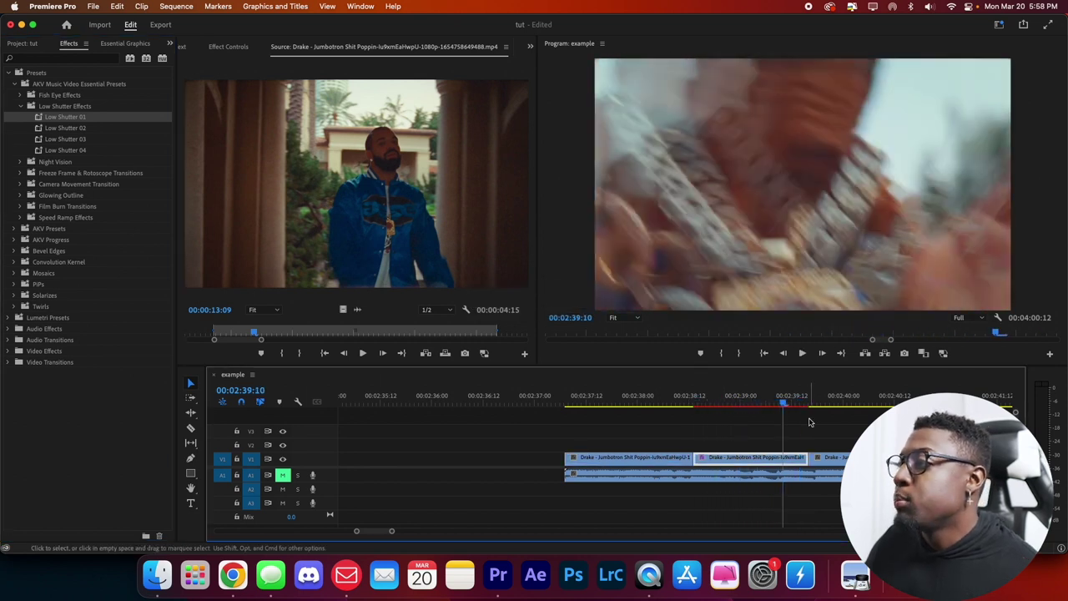
click(728, 407)
drag(729, 408, 689, 407)
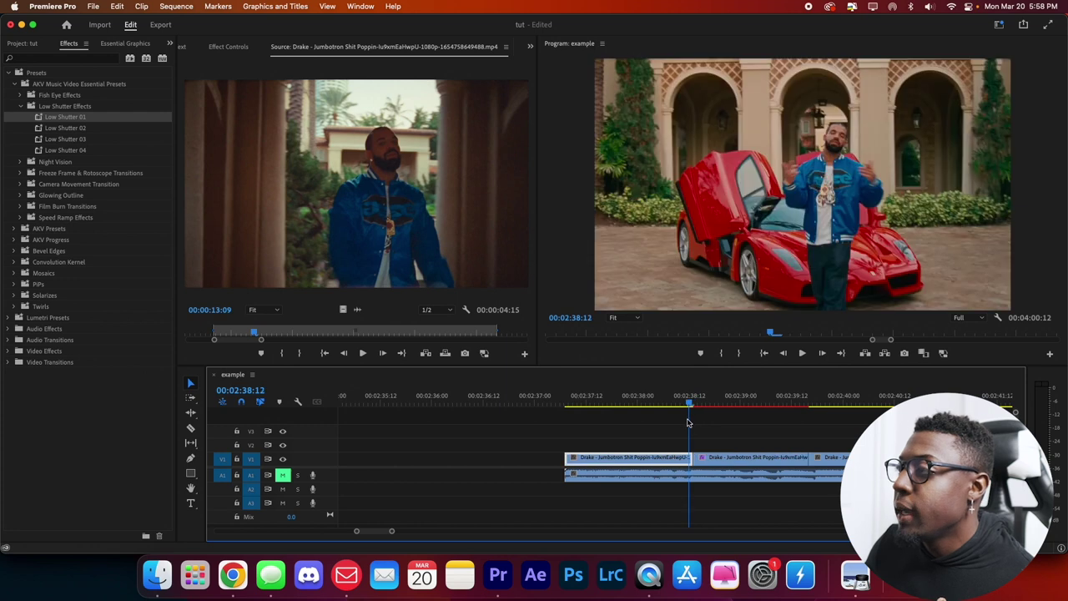
Split the first clip of the group five frames before its edit point with the necklace close-up.
key(Right)
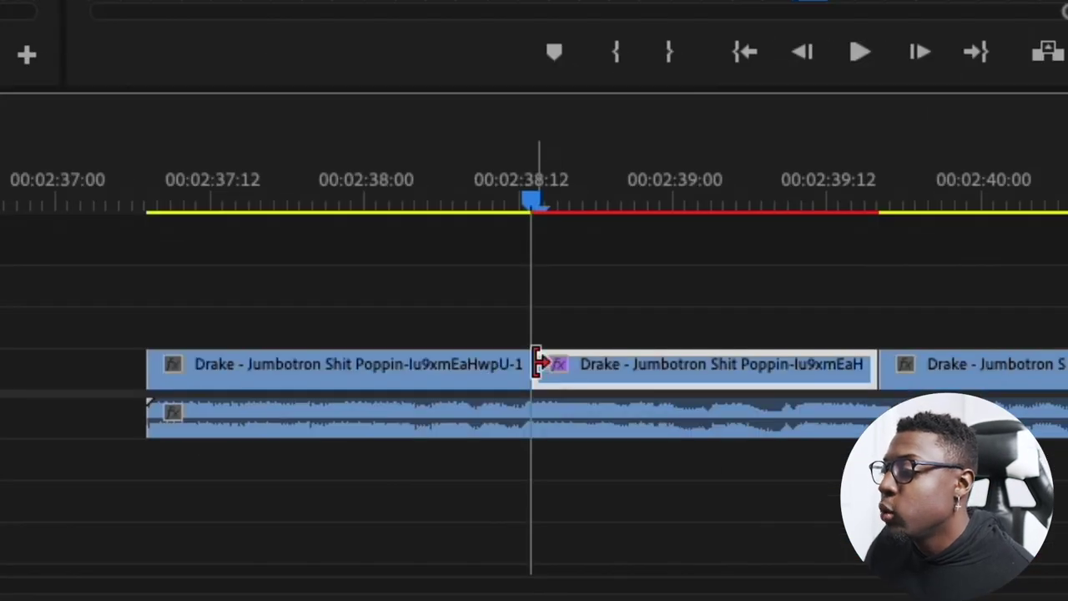
key(shift+Left)
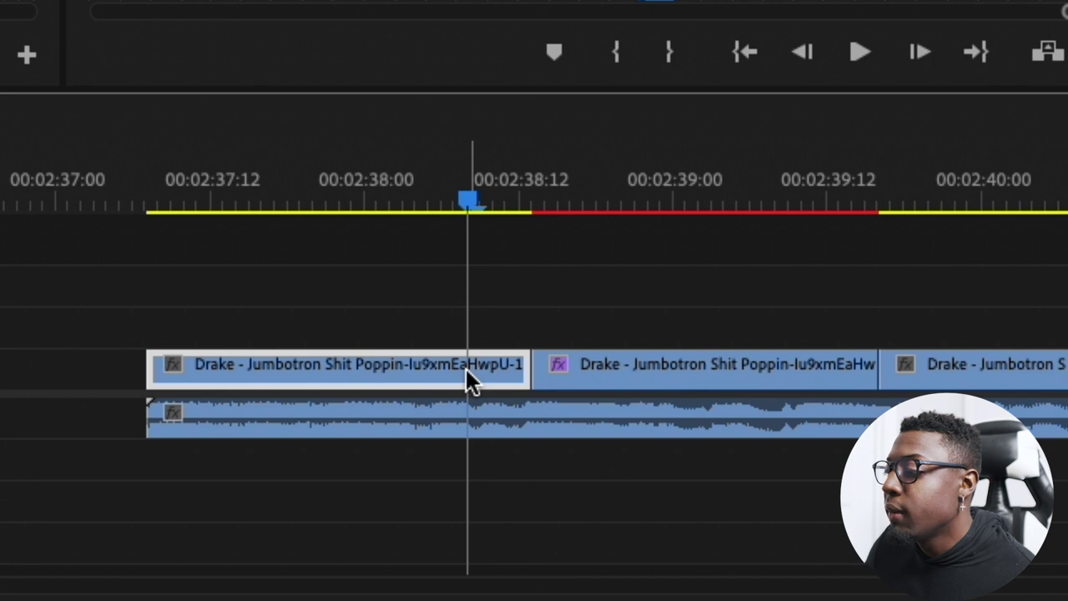
key(c)
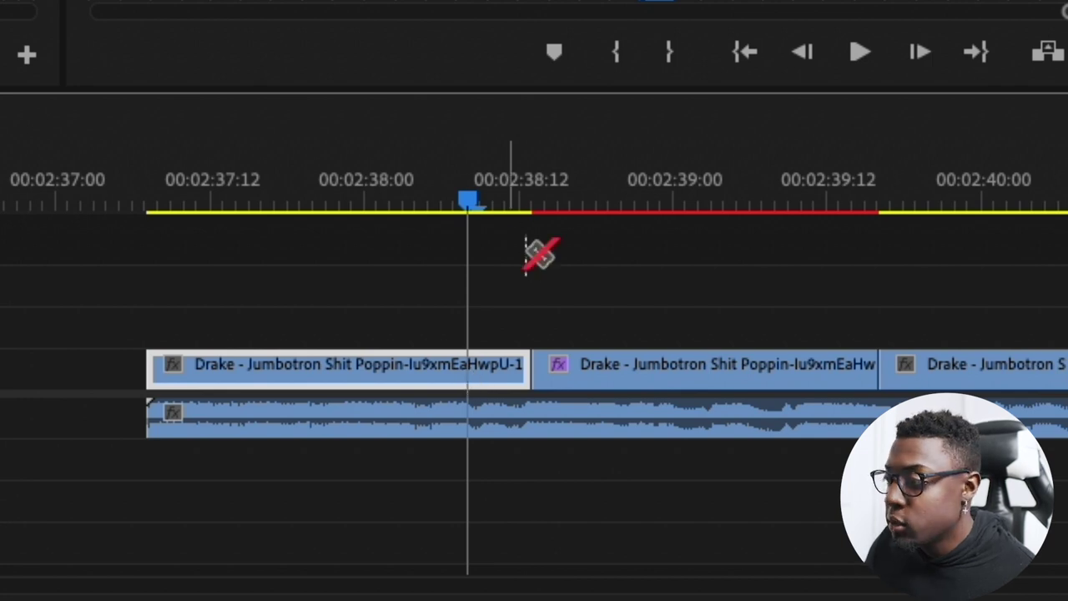
click(467, 365)
Split the necklace close-up clip five frames after its starting edit point.
key(shift+Right)
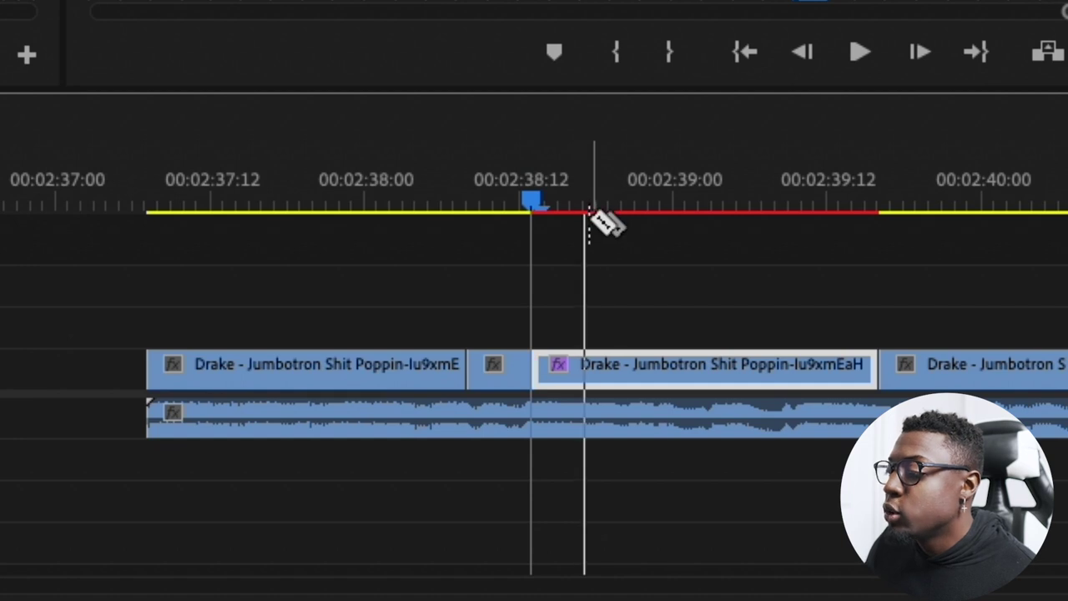
key(shift+Right)
key(shift+Right)
key(shift+Left)
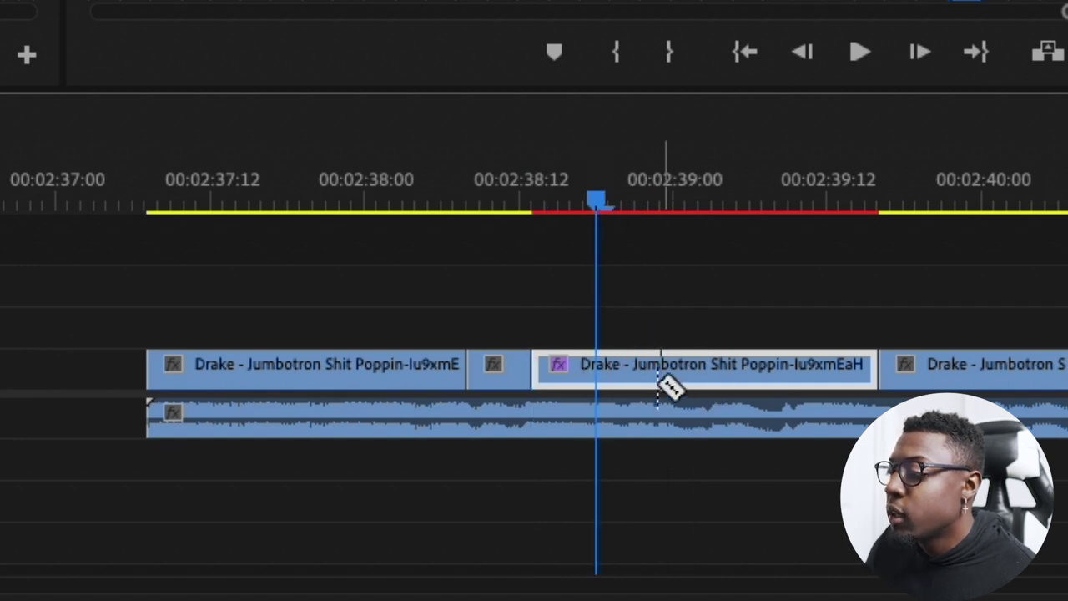
click(597, 367)
key(v)
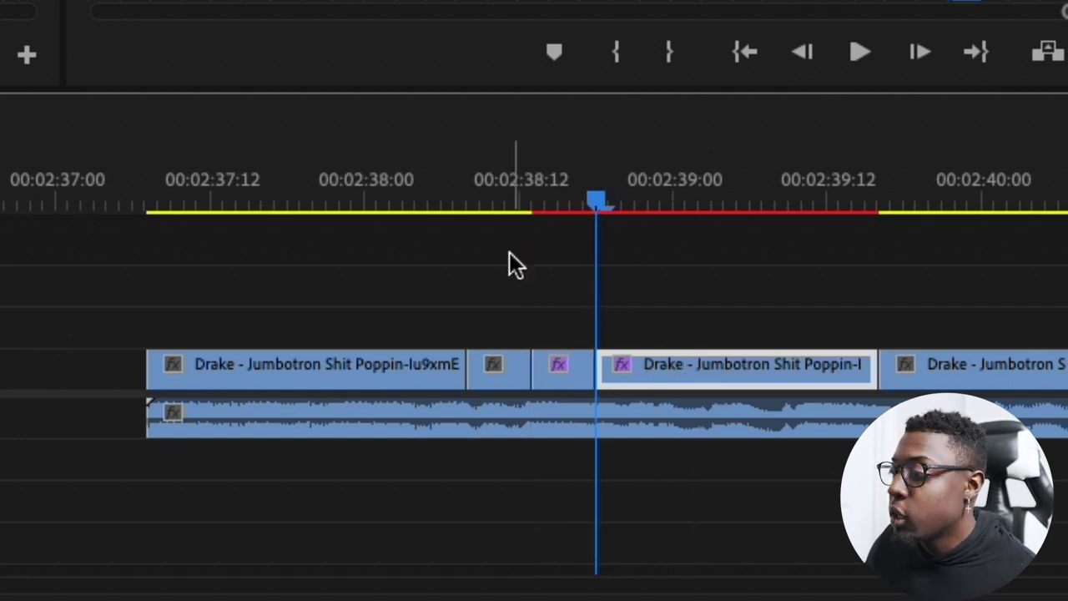
Nest the two short pieces on either side of the edit point into one sequence.
click(513, 370)
right_click(513, 369)
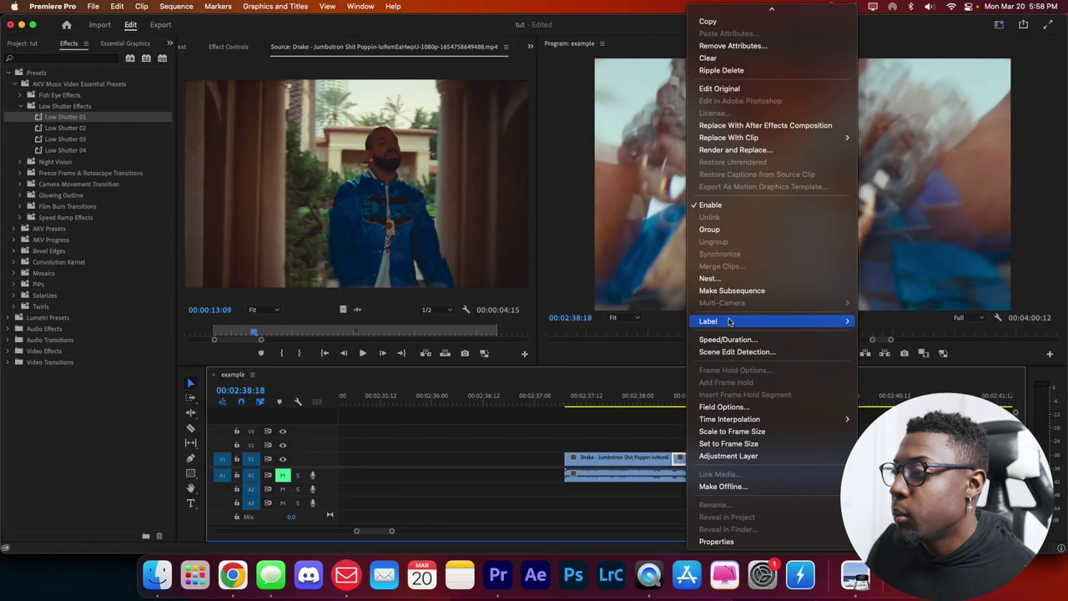
click(719, 277)
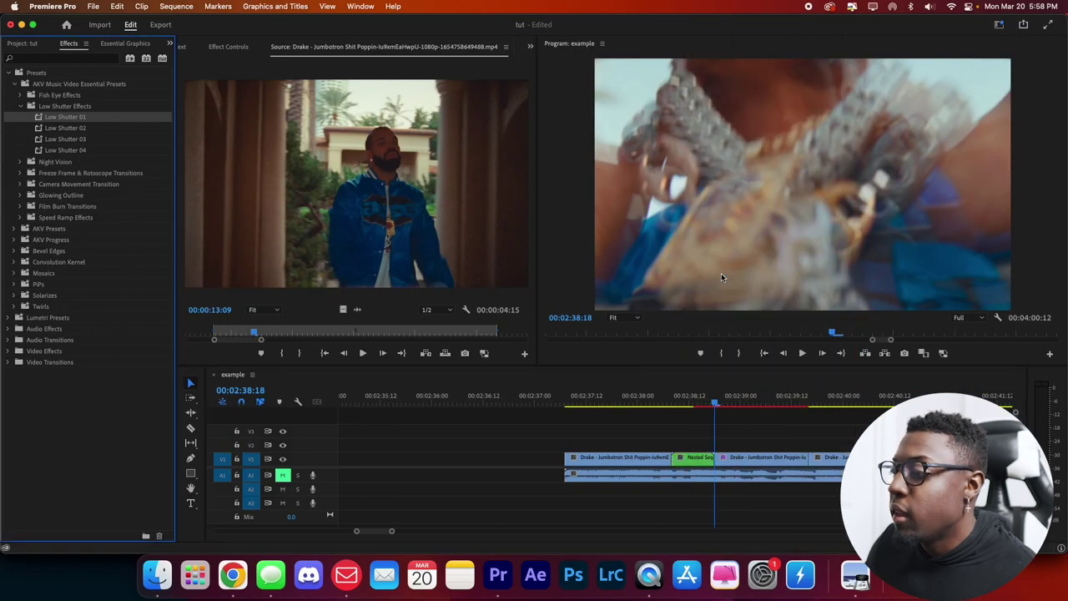
Apply the CM 01 Camera Movement Transition preset to the nested sequence and scrub through the transitions to preview them.
click(21, 106)
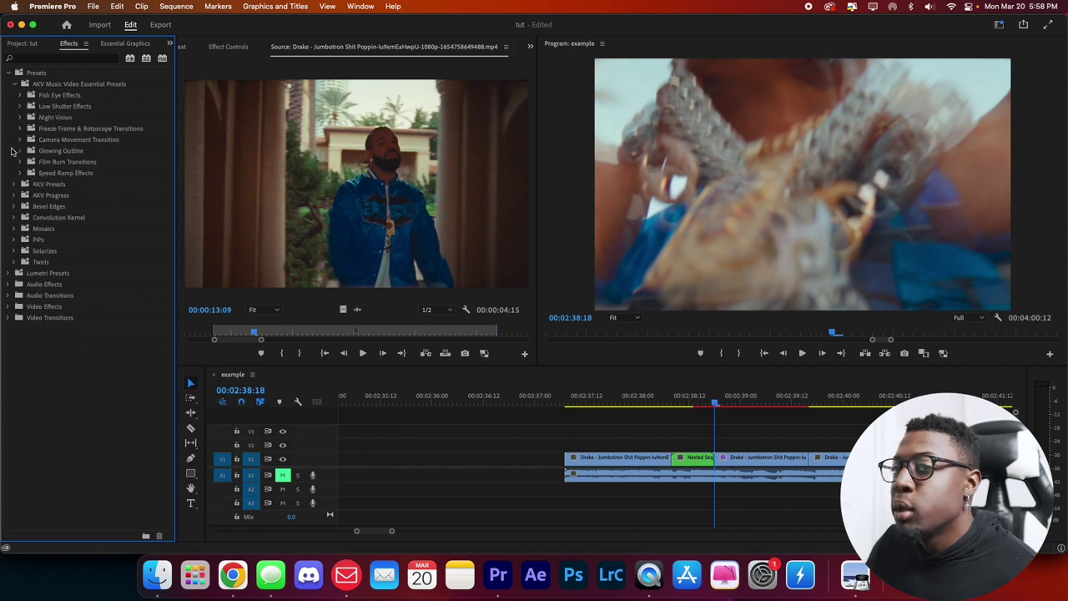
click(20, 139)
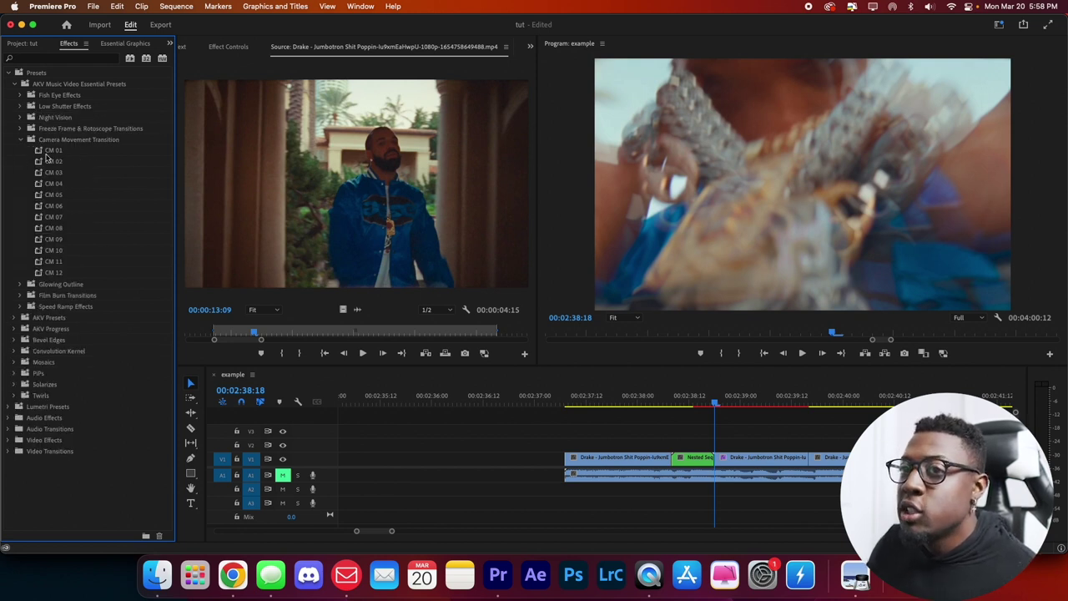
drag(51, 153, 680, 460)
drag(660, 400, 642, 401)
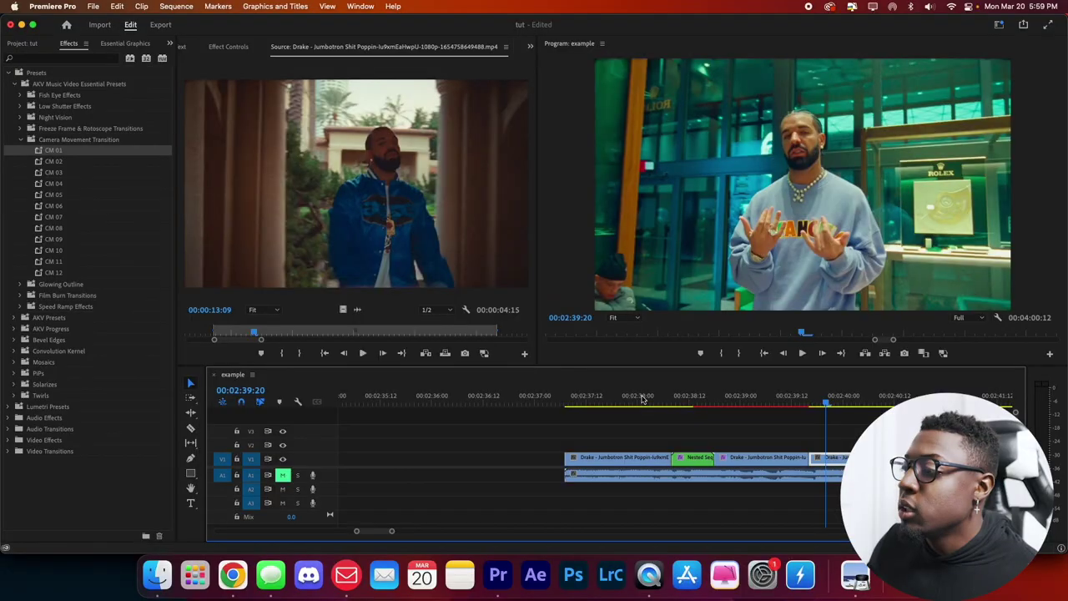
drag(642, 400, 809, 402)
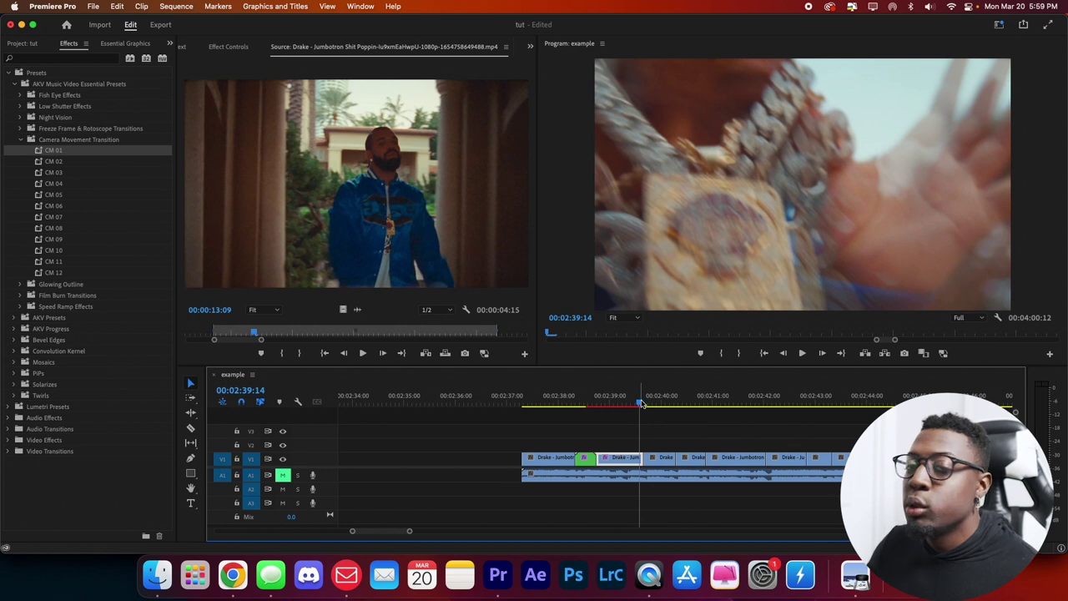
key(=)
drag(696, 404, 682, 406)
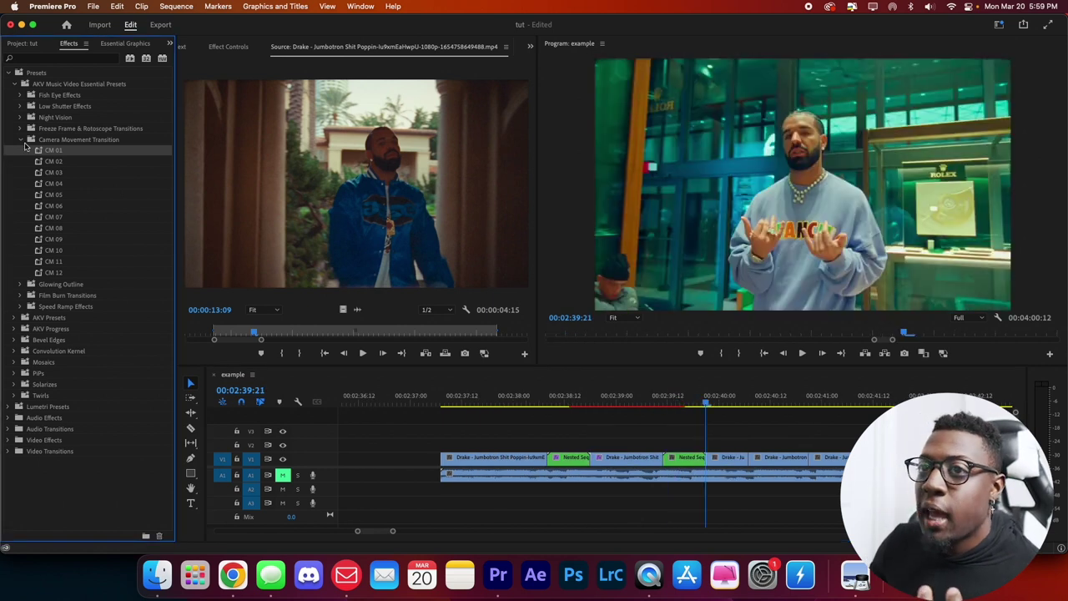
Locate the Original preset among the Film Burn Transitions and play the clip between the two nested sequences.
click(20, 140)
click(20, 162)
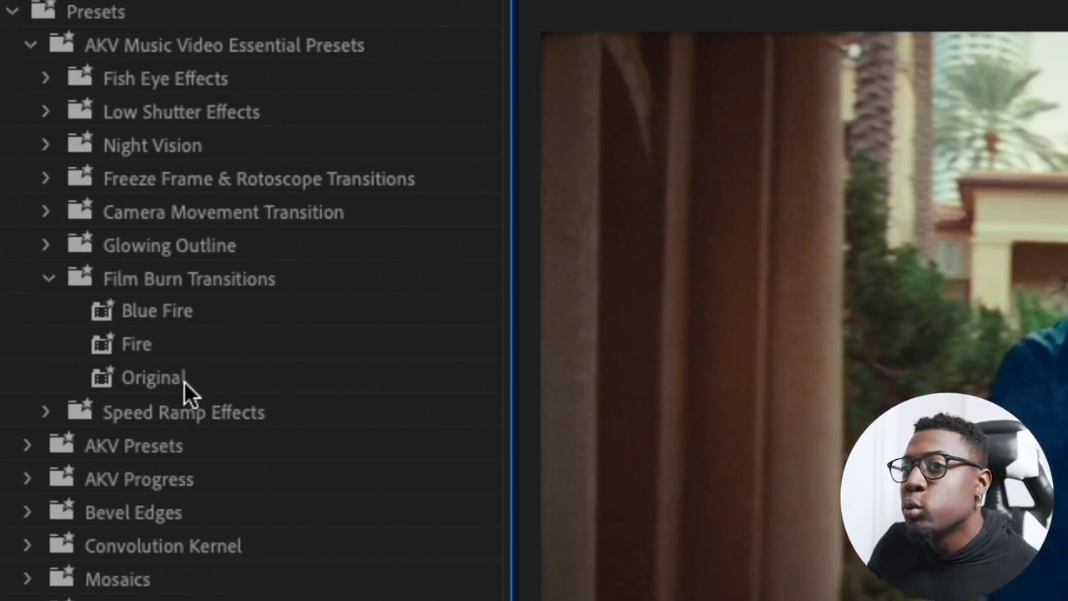
click(263, 380)
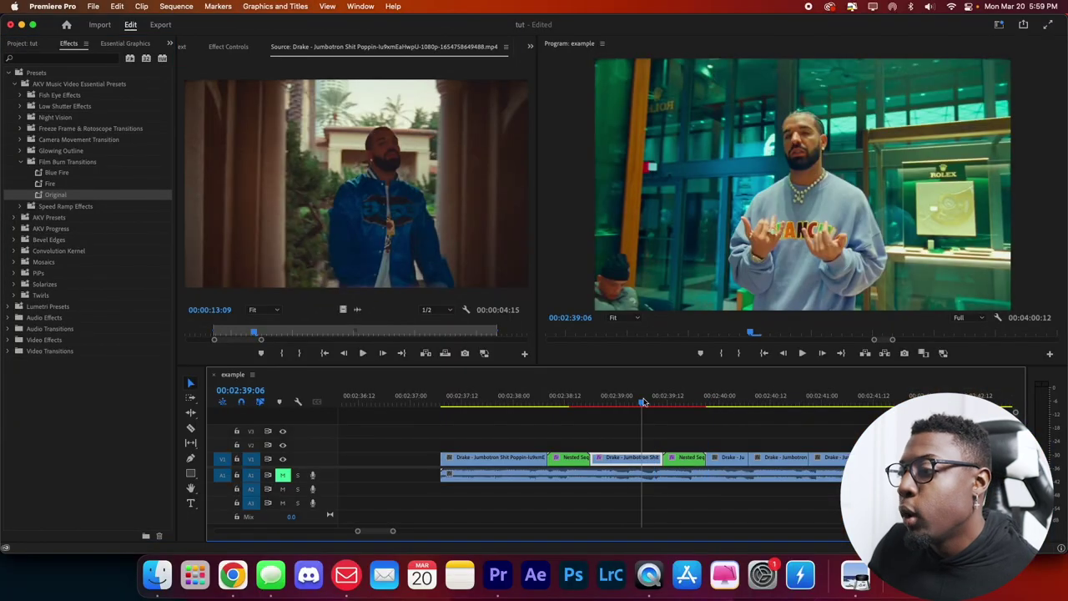
click(628, 403)
key(space)
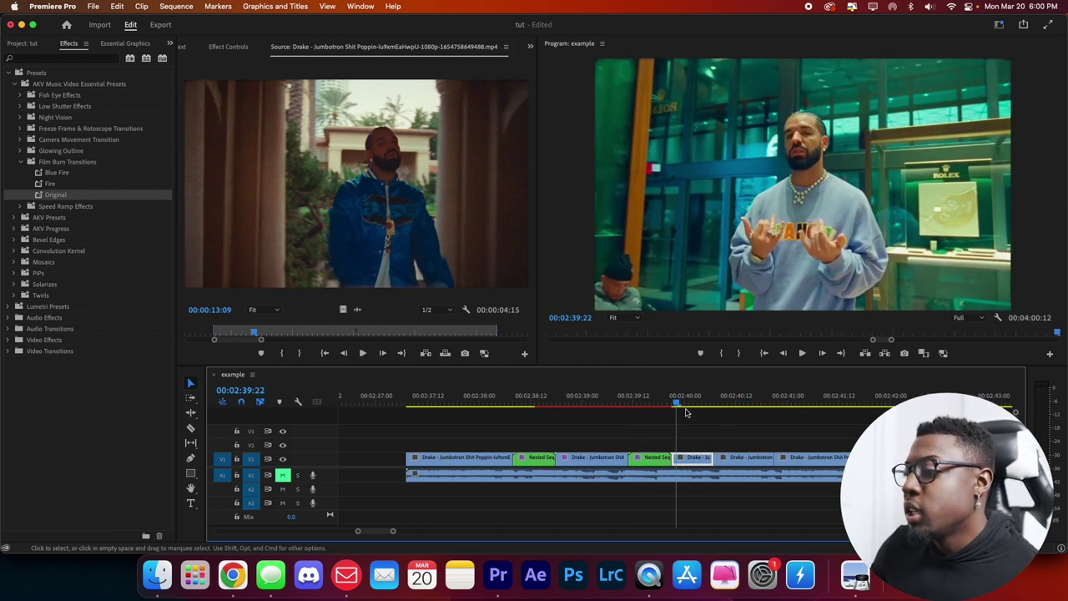
Nest the short pieces five frames either side of the edit point at 00:02:40:07 with the airplane clip into one sequence.
click(715, 405)
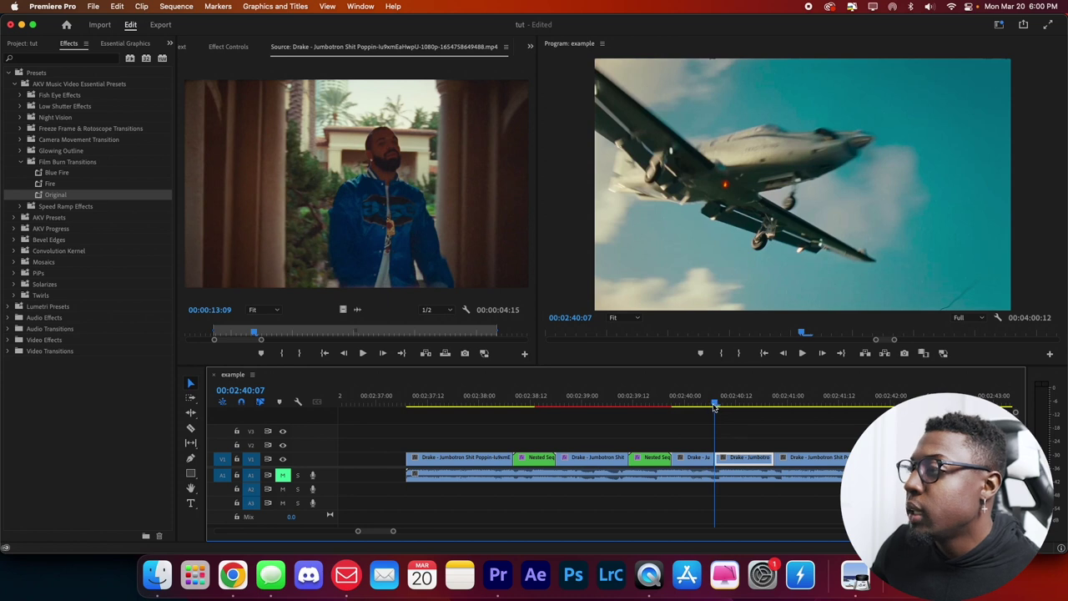
right_click(722, 457)
click(763, 503)
key(Return)
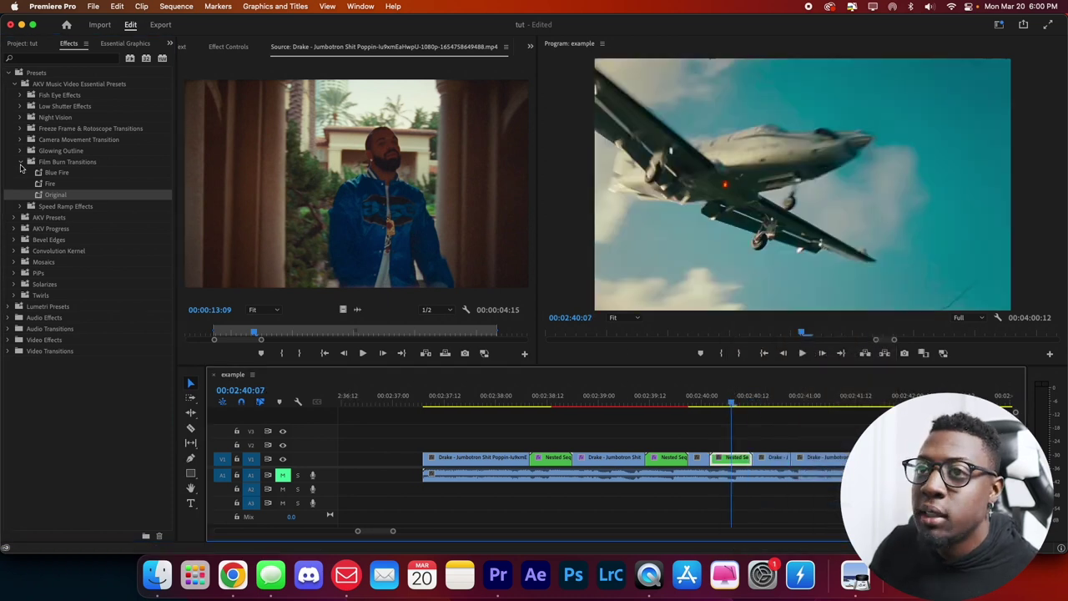
Apply the CM 12 Camera Movement Transition preset to the new nested sequence leading into the airplane clip and preview it.
click(21, 163)
click(20, 139)
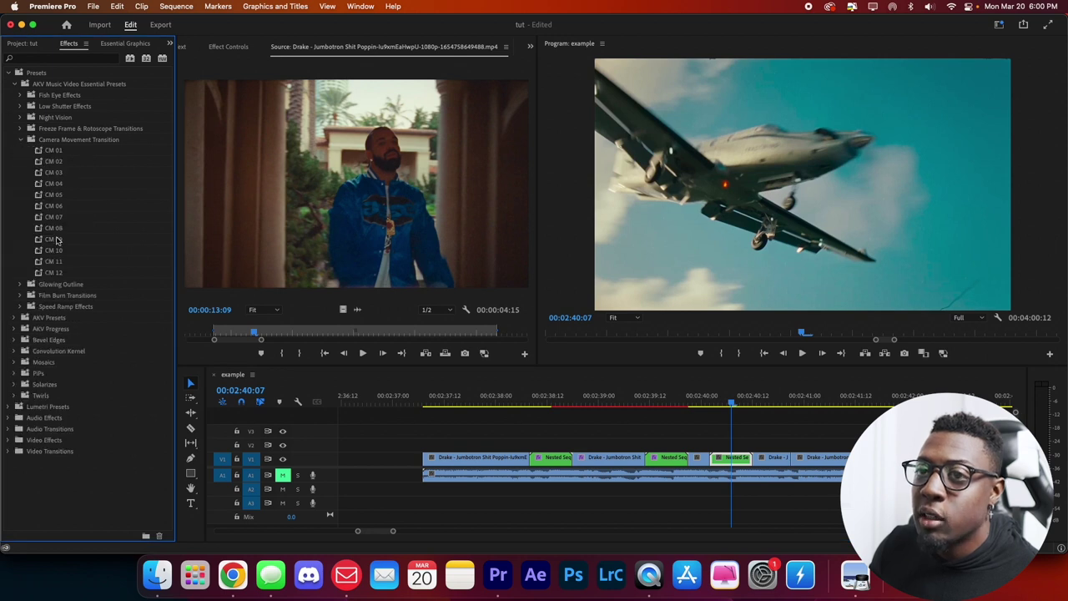
click(53, 273)
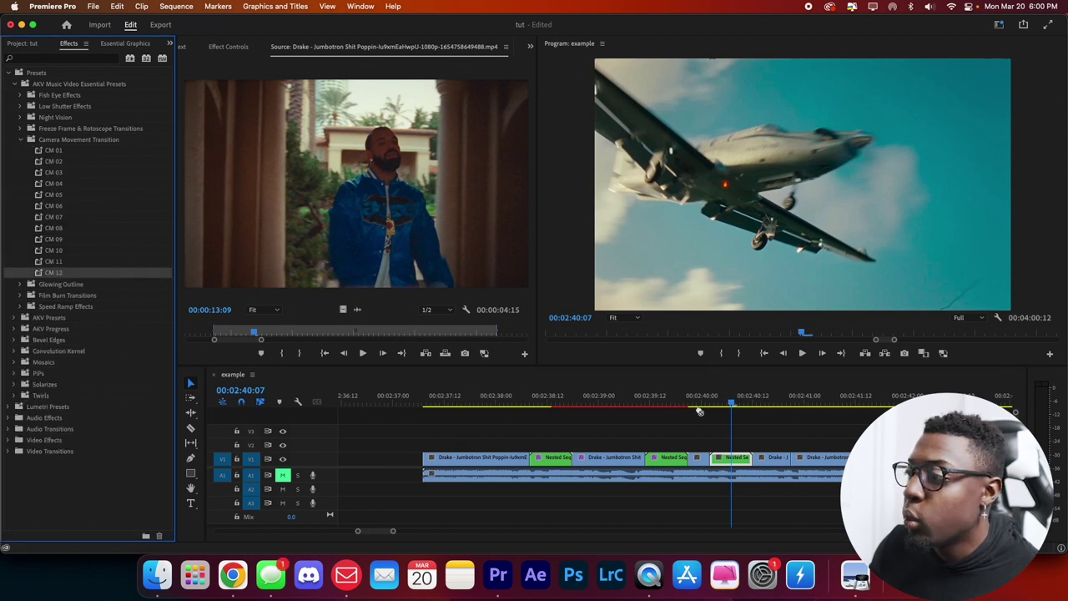
click(698, 404)
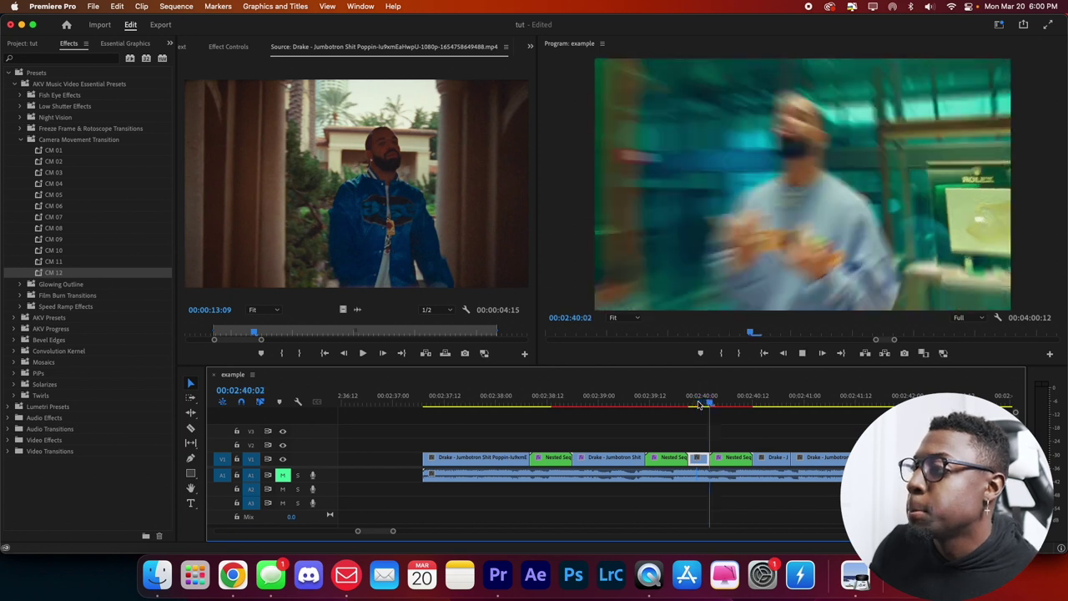
Play the edit from 00:02:37:07 through the airplane clip to review all camera movement transitions.
drag(700, 404, 424, 404)
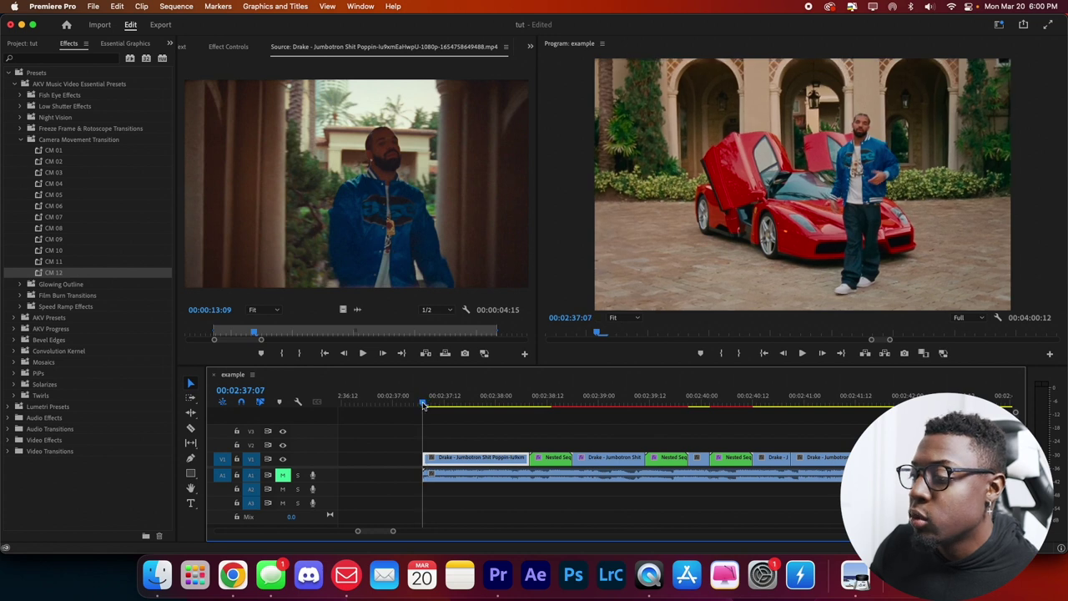
key(space)
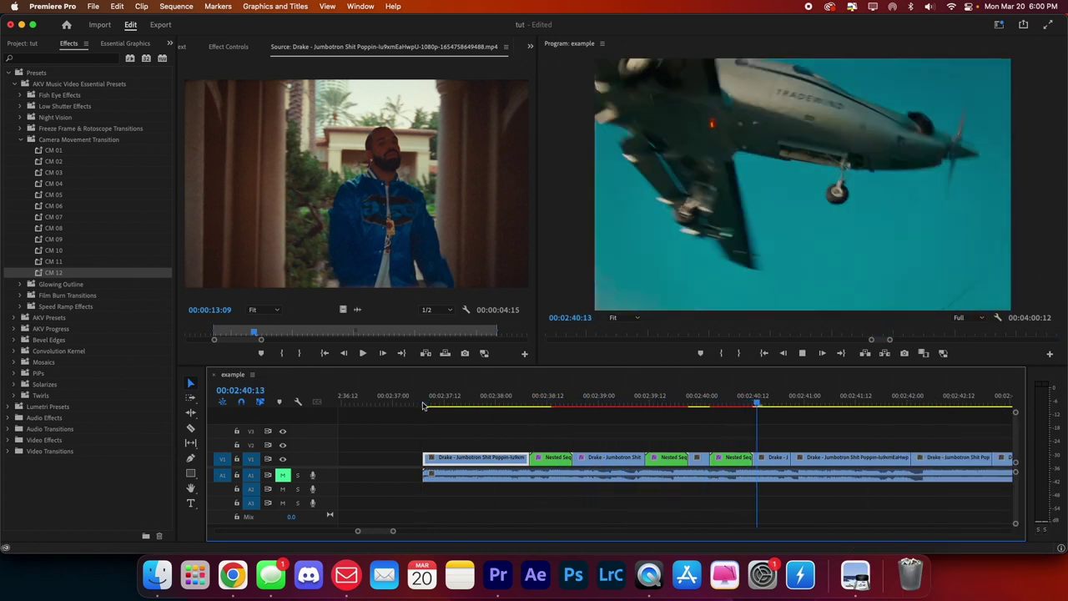
key(space)
drag(732, 399, 761, 401)
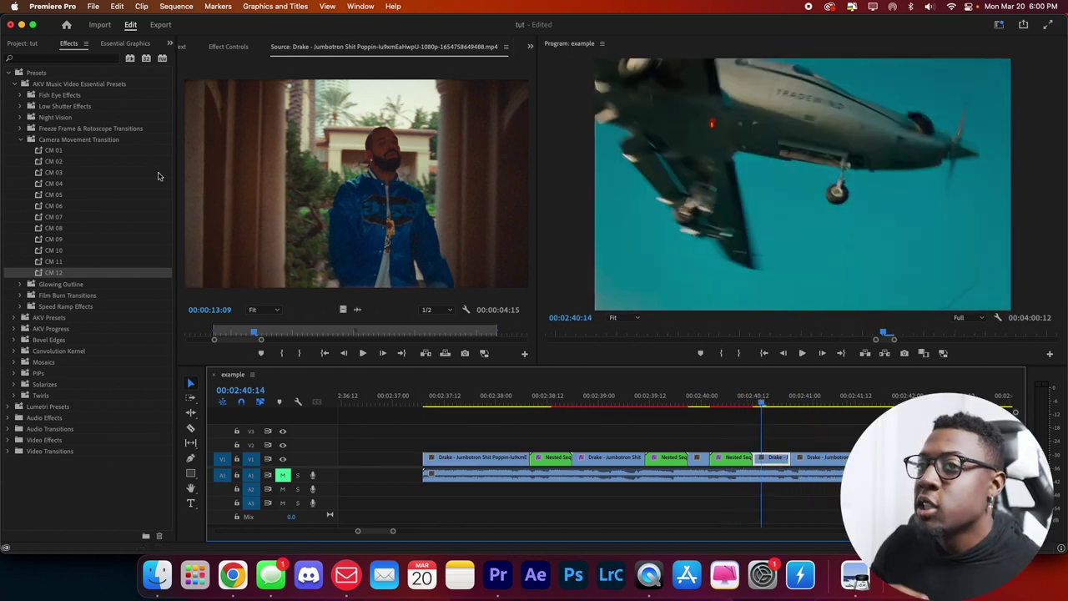
Apply the 1.5x Faster speed ramp presets: Ramp In - 100% to the airplane clip and Ramp Out - 100% to the red car clip.
click(20, 140)
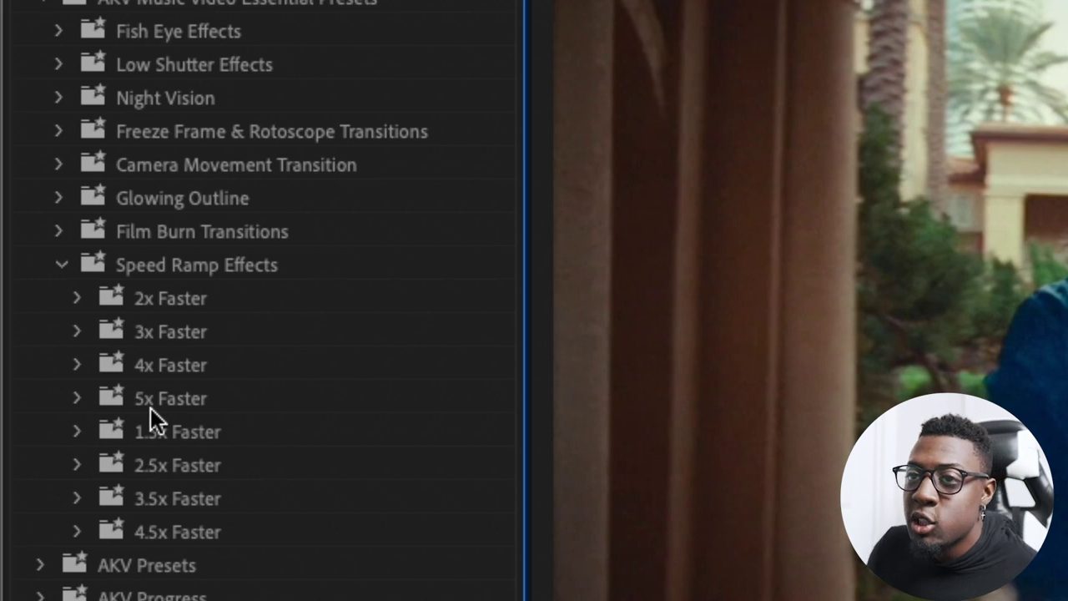
click(86, 431)
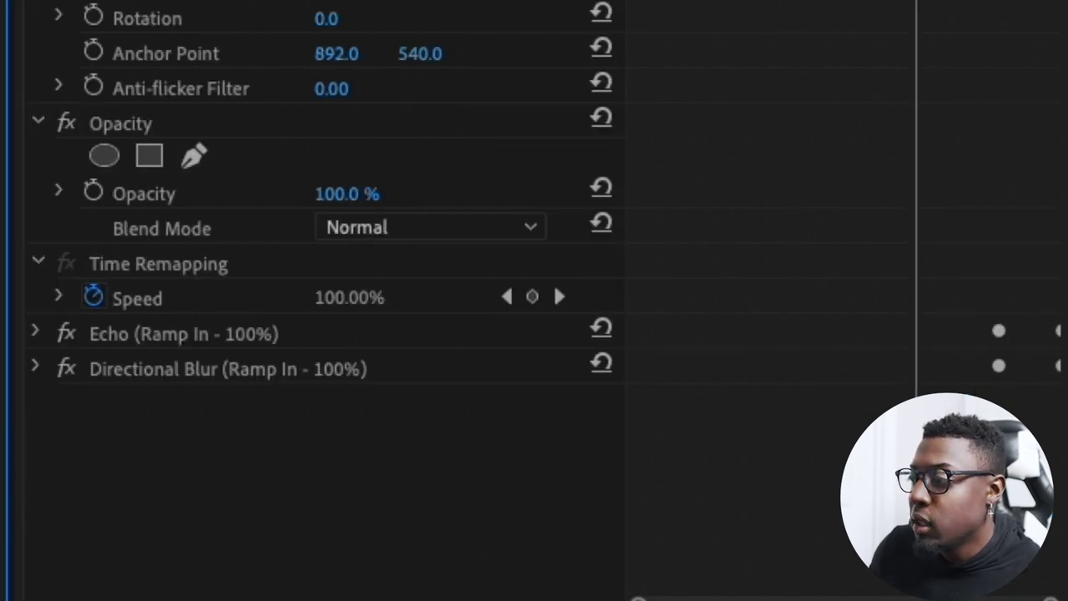
key(ctrl+z)
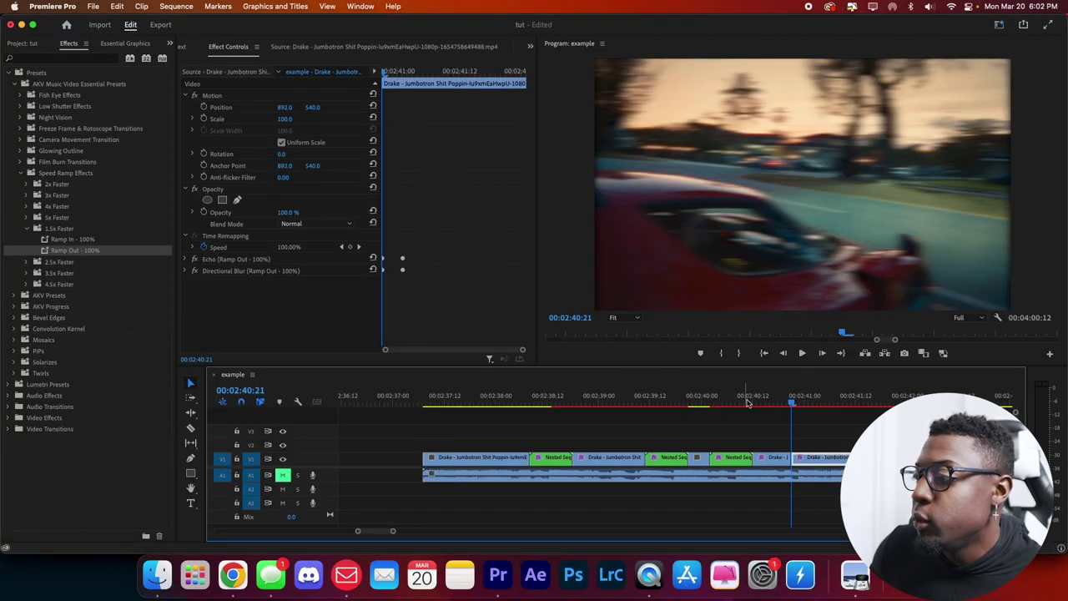
Play back the speed ramp transition between the airplane and red car clips, and collapse the 1.5x Faster presets.
click(758, 404)
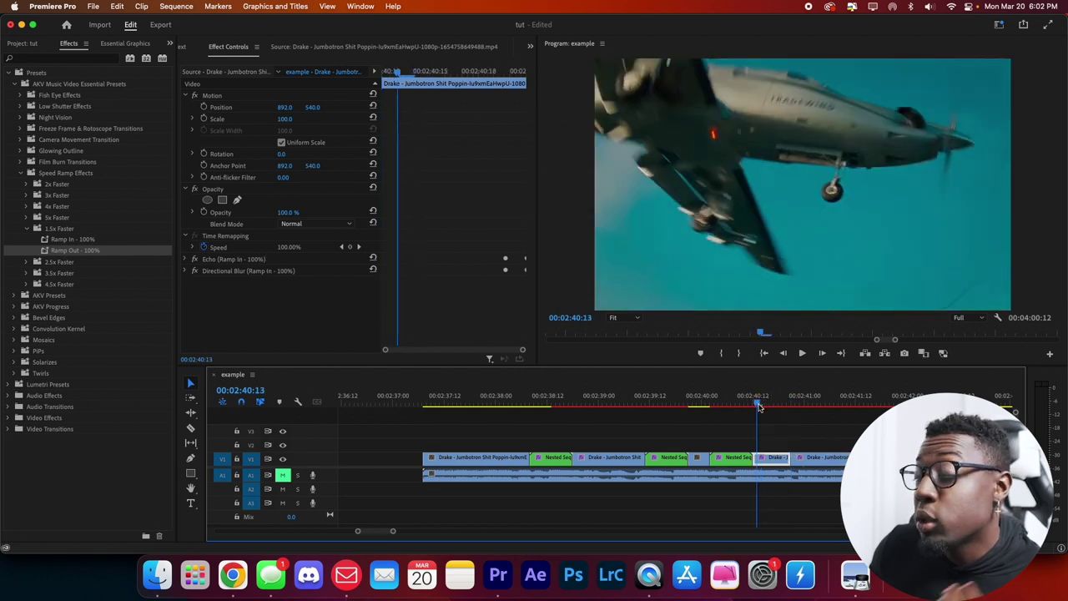
key(space)
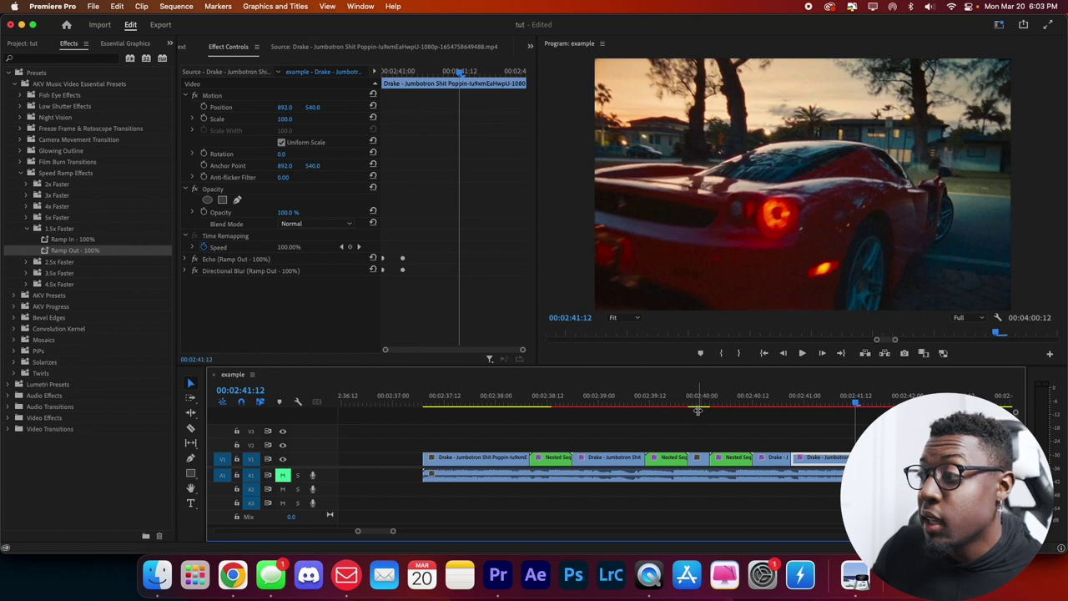
click(749, 409)
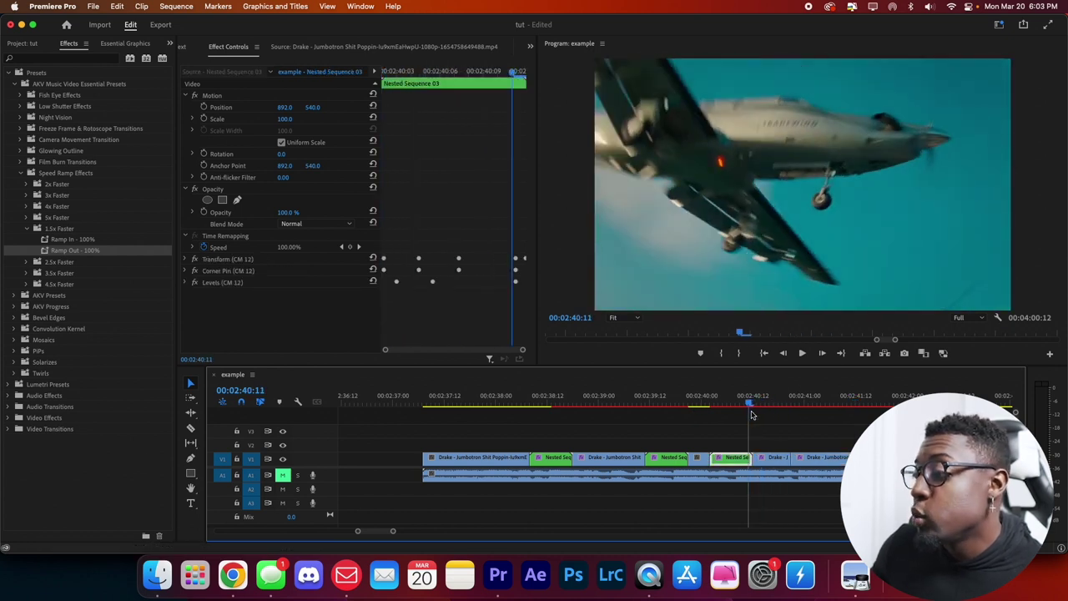
click(754, 414)
click(26, 228)
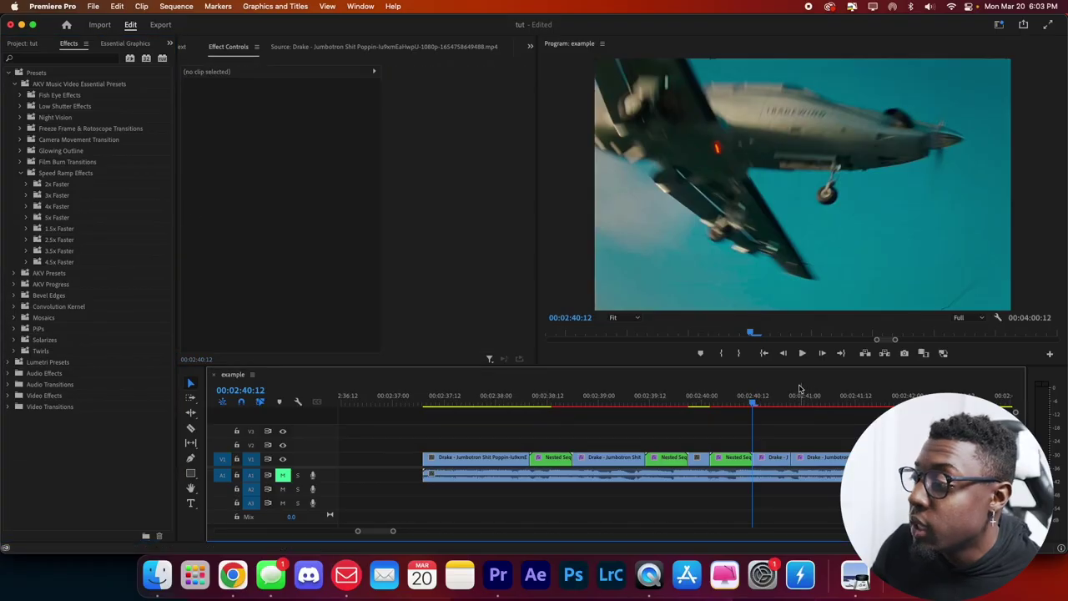
Try the Low Shutter 01 preset on the night skyline clip after the red car and undo it.
drag(751, 406, 643, 408)
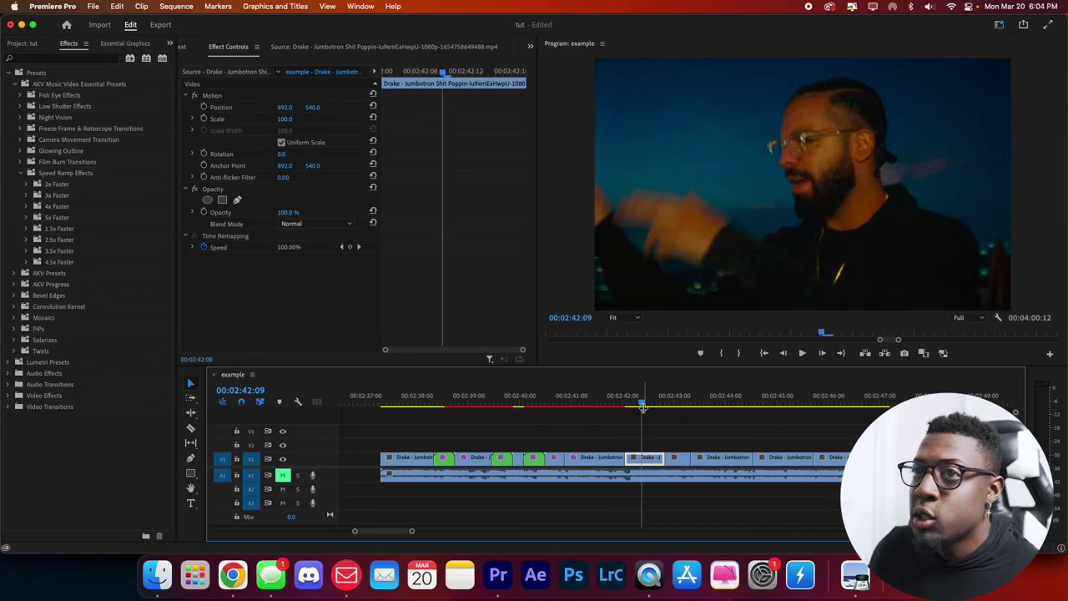
click(21, 172)
click(24, 108)
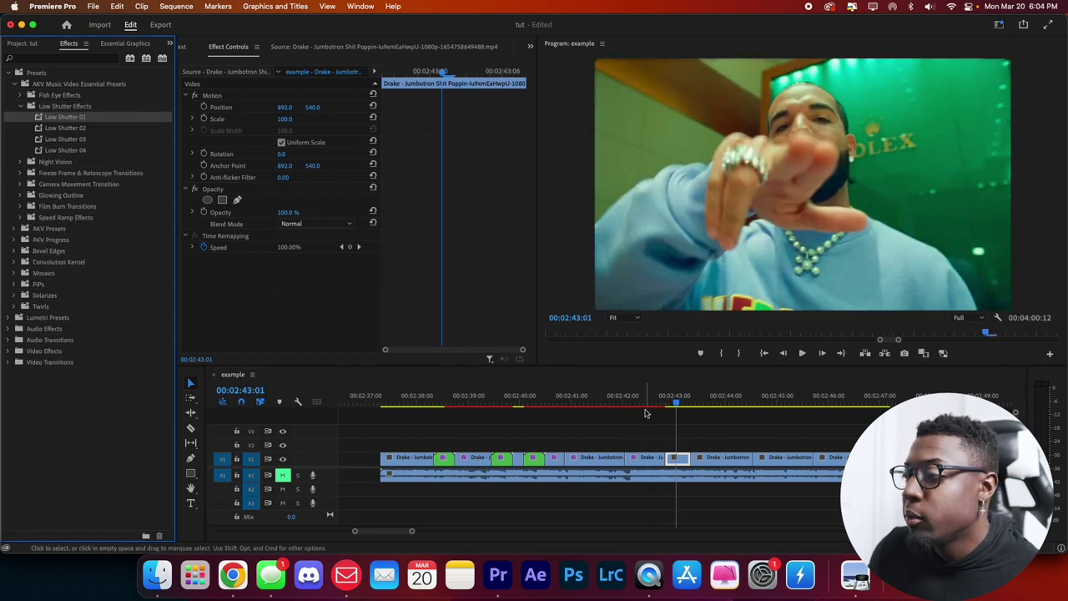
click(657, 406)
drag(657, 406, 652, 406)
key(super+z)
Apply the Low Shutter 02 preset to the night skyline clip after the red car and play it back.
drag(100, 129, 645, 460)
drag(652, 405, 626, 406)
key(space)
click(629, 405)
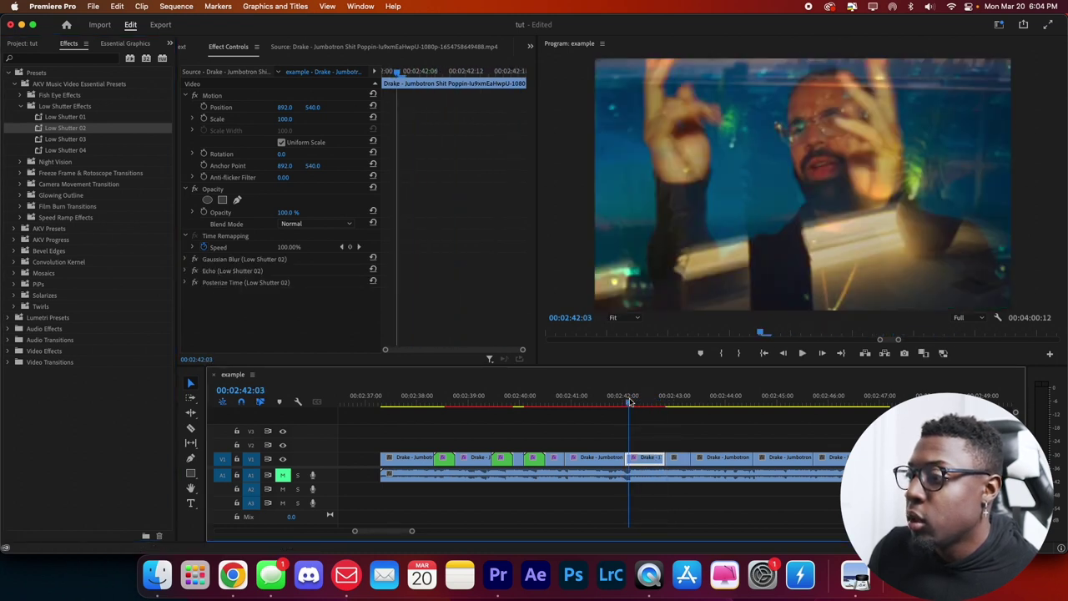
key(space)
key(space)
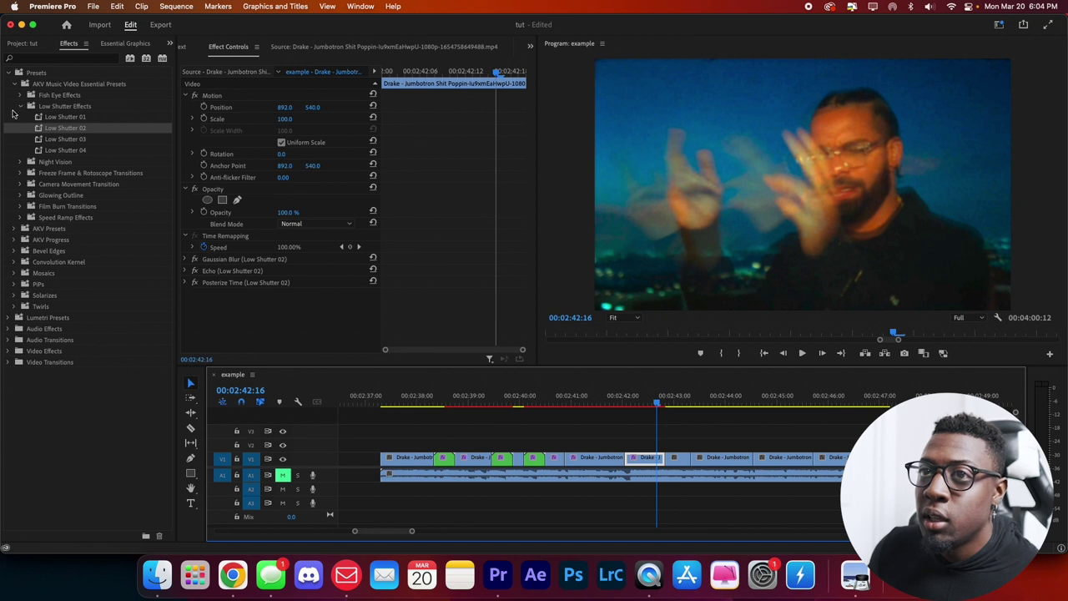
Apply the Night Vision 01 preset to the night skyline clip and scrub back through the edit to review it.
click(20, 107)
click(20, 118)
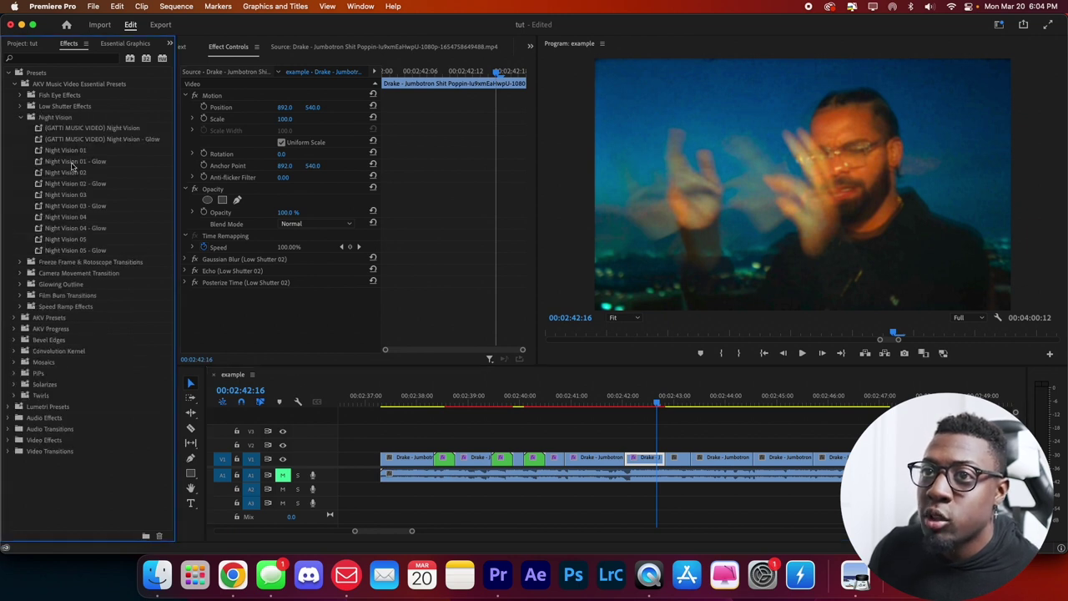
drag(75, 152, 645, 459)
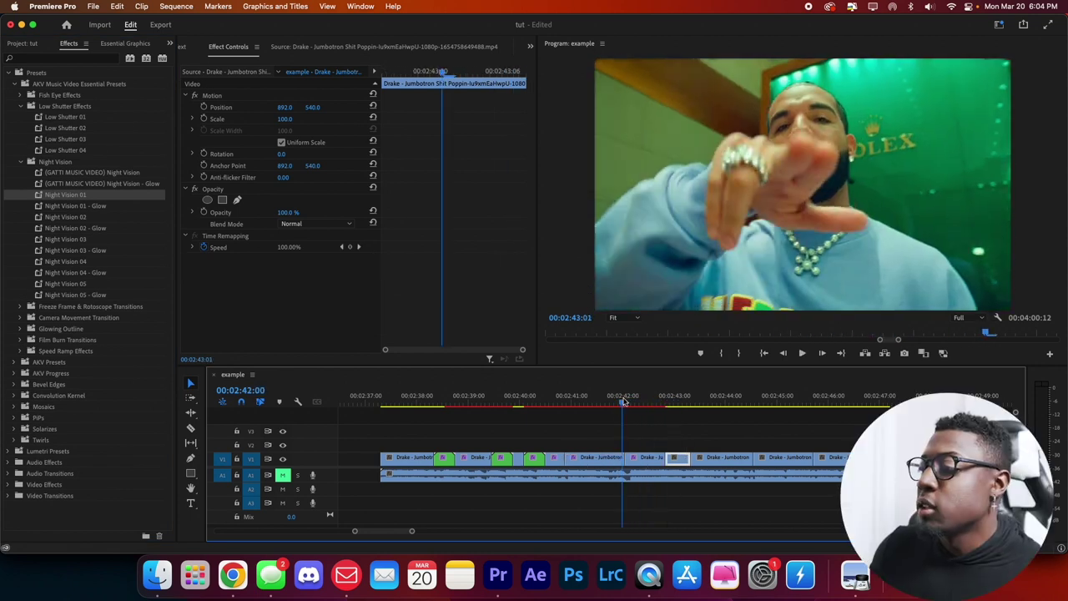
drag(622, 407, 624, 404)
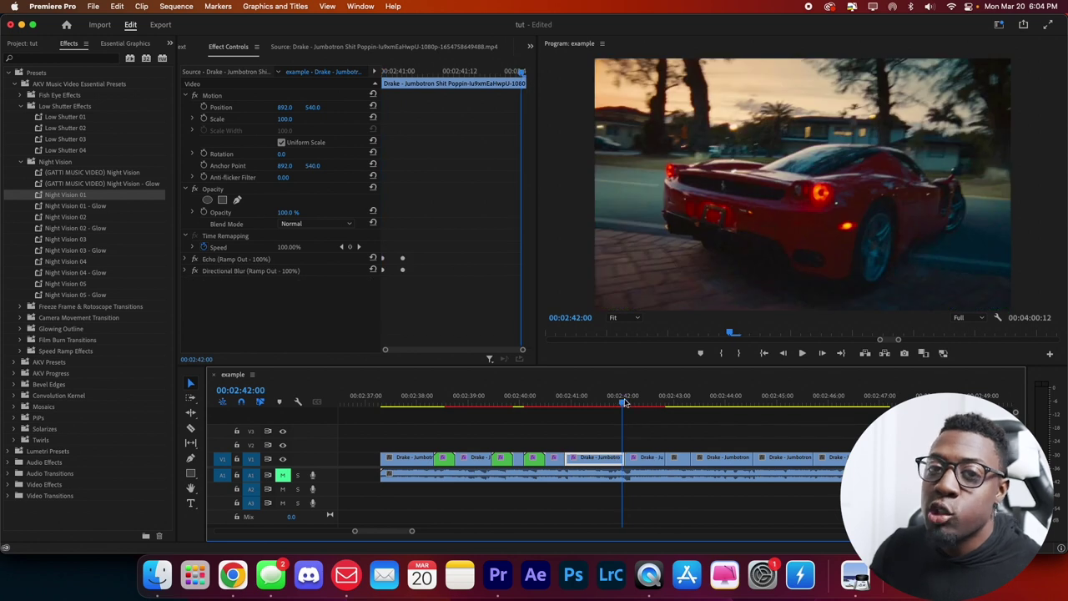
drag(624, 404, 398, 407)
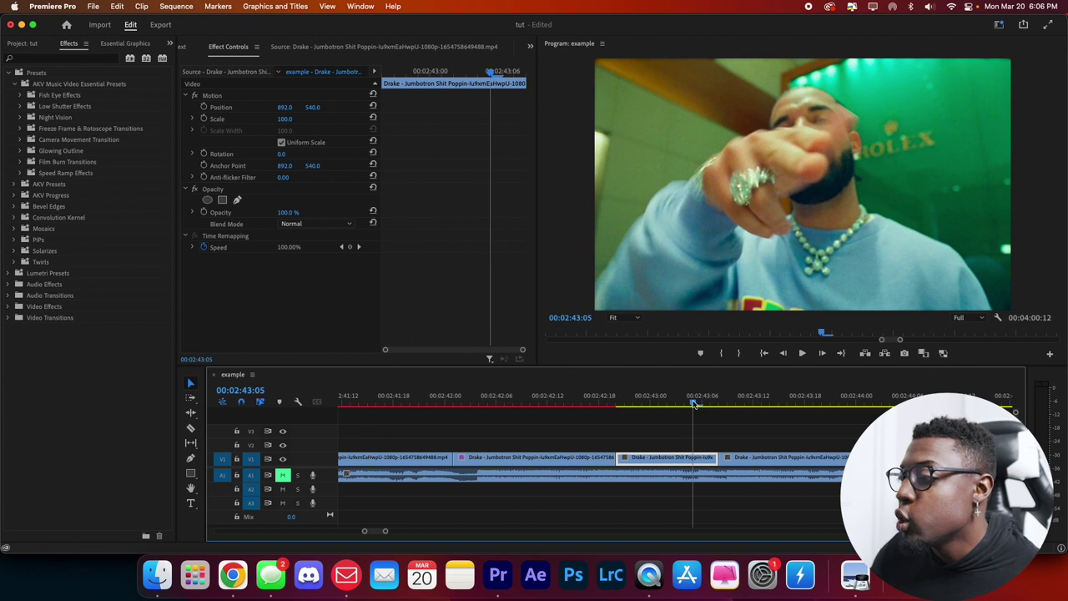
At the 00:02:43:08 edit point, turn the green screen clip's Ultra Key effect off and back on to compare the keying.
key(Down)
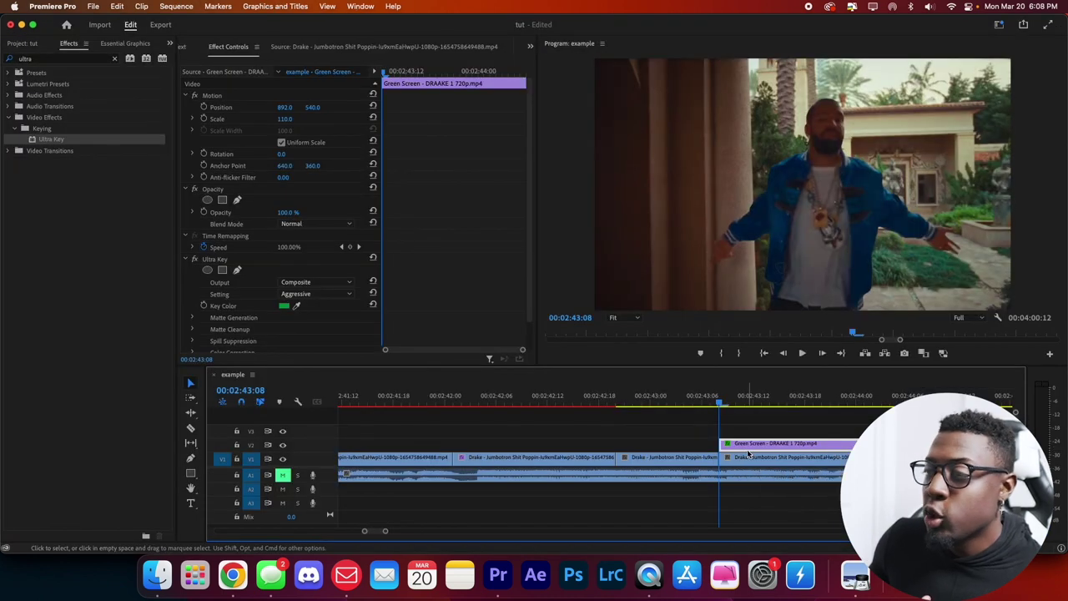
click(205, 264)
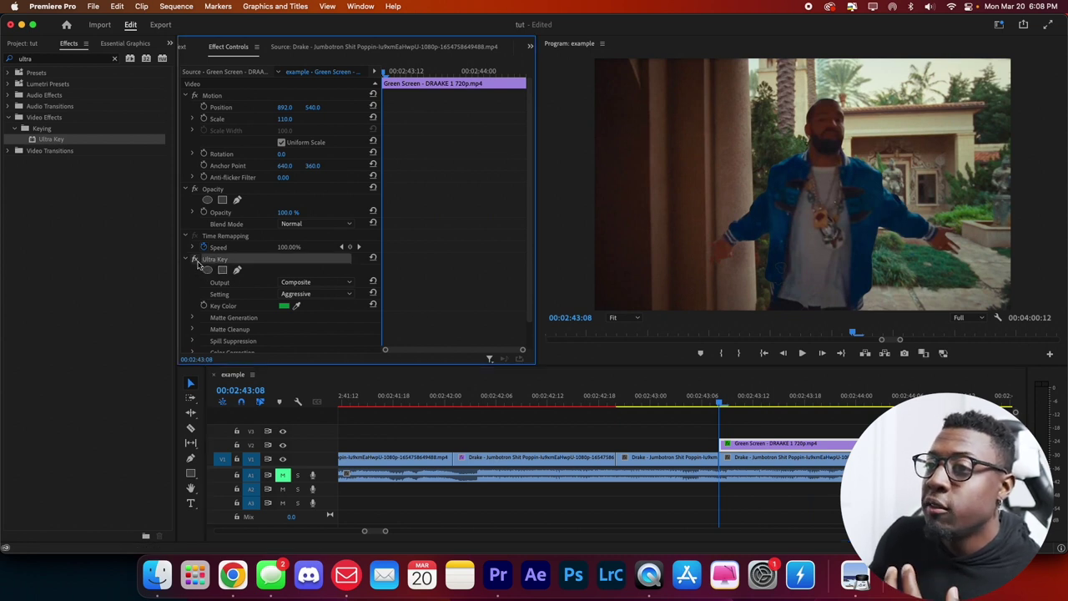
click(195, 259)
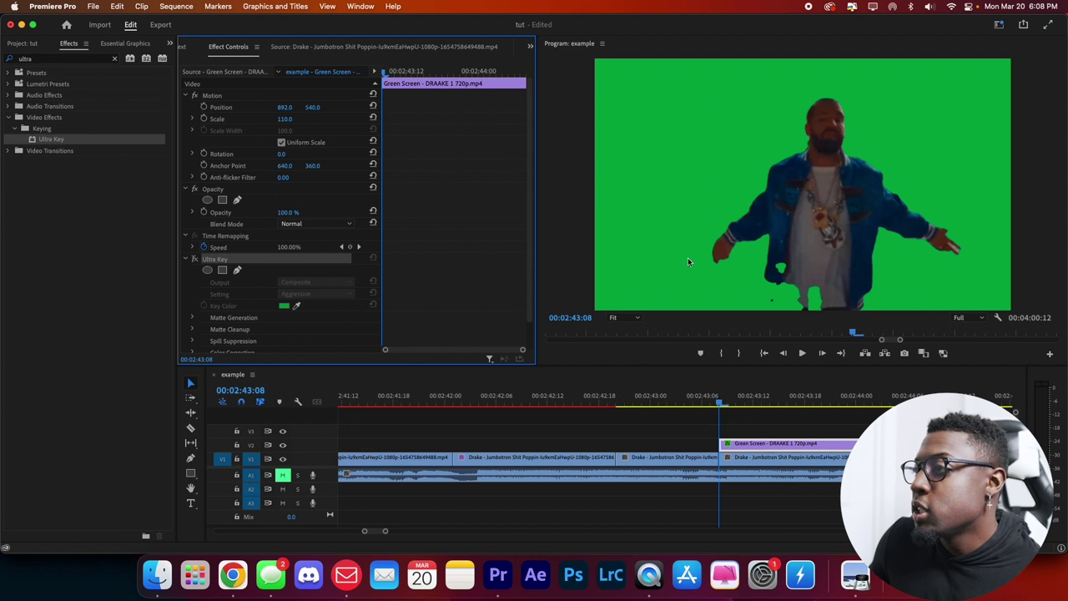
click(82, 60)
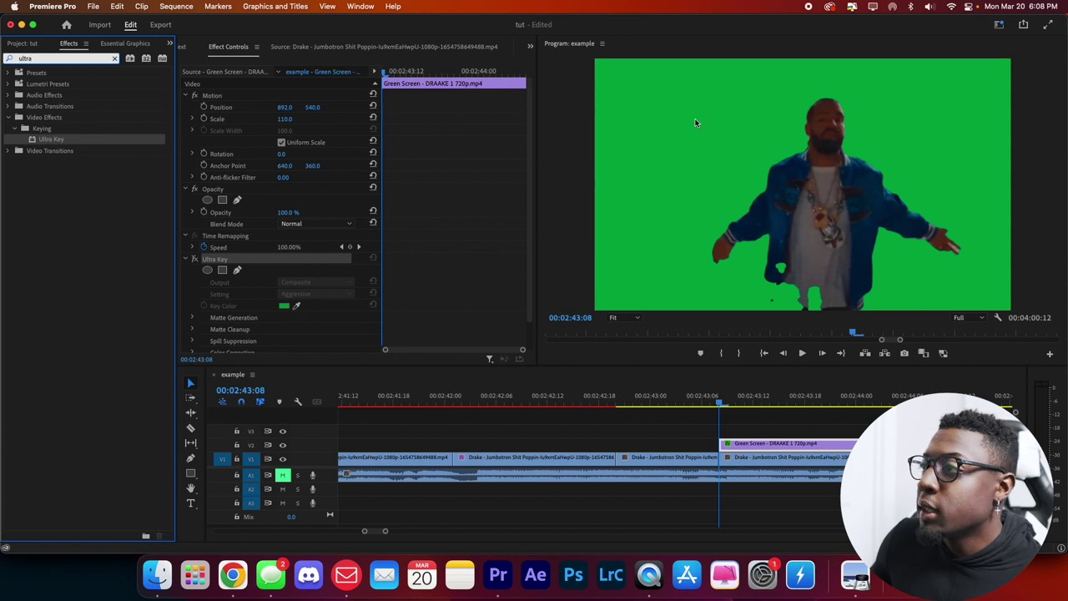
click(194, 259)
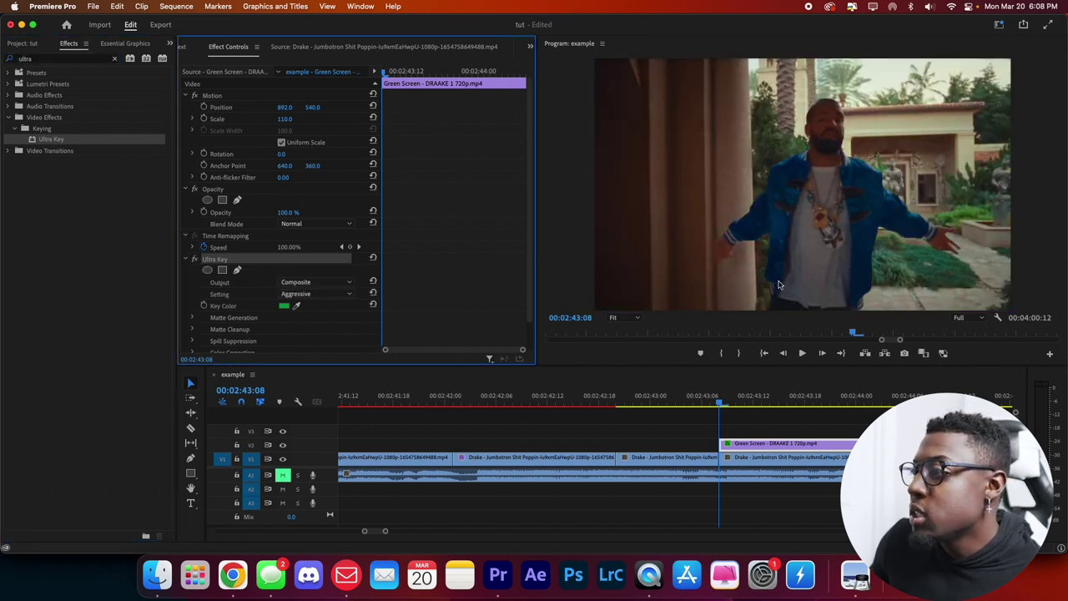
Switch the Ultra Key Setting to Default to compare, and return it to Aggressive.
click(322, 294)
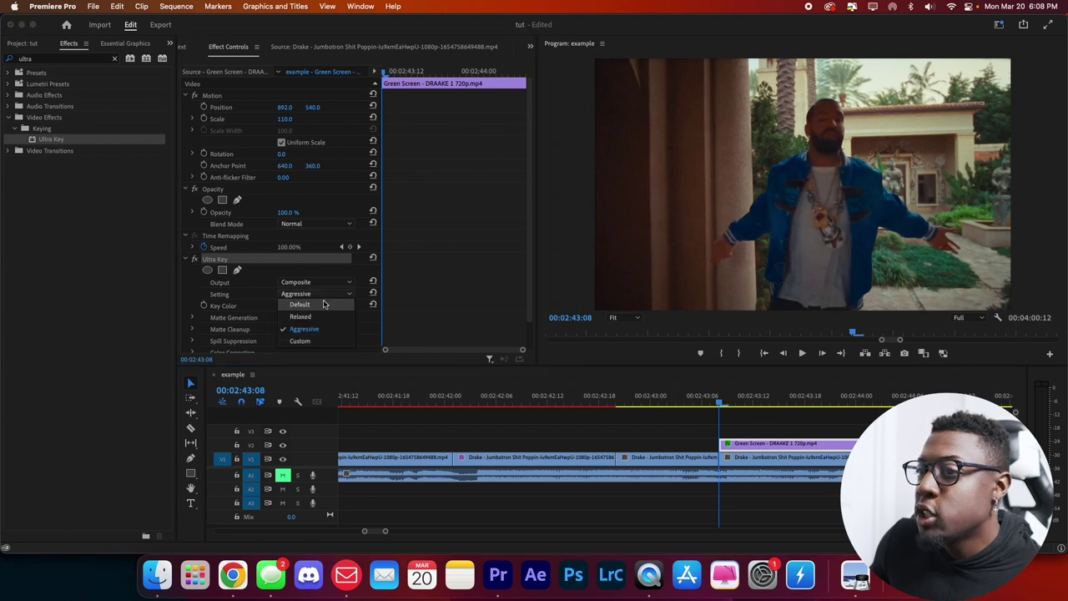
click(324, 304)
click(320, 297)
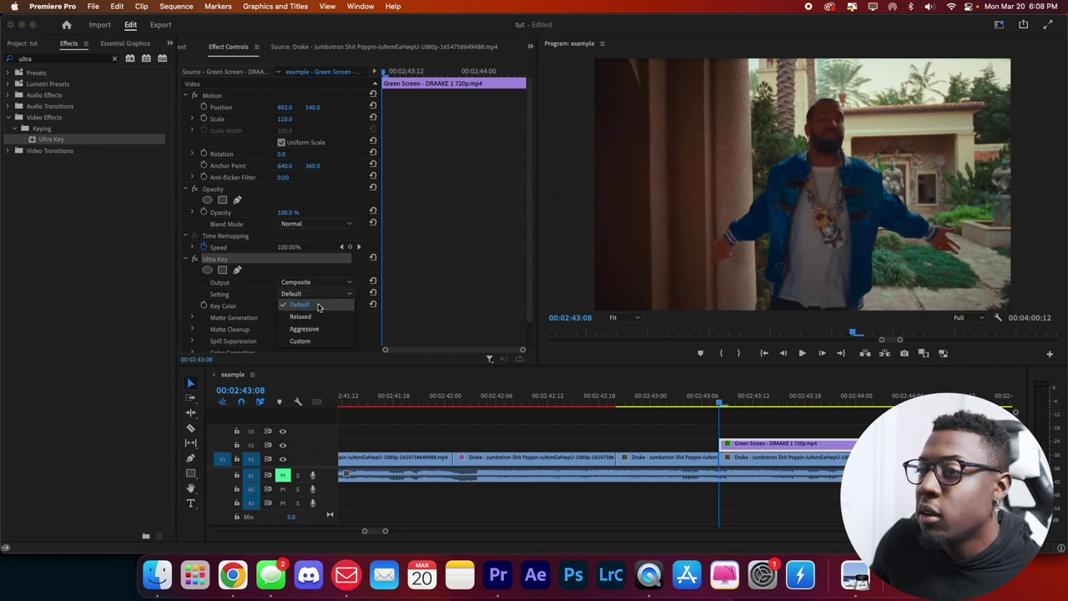
click(308, 329)
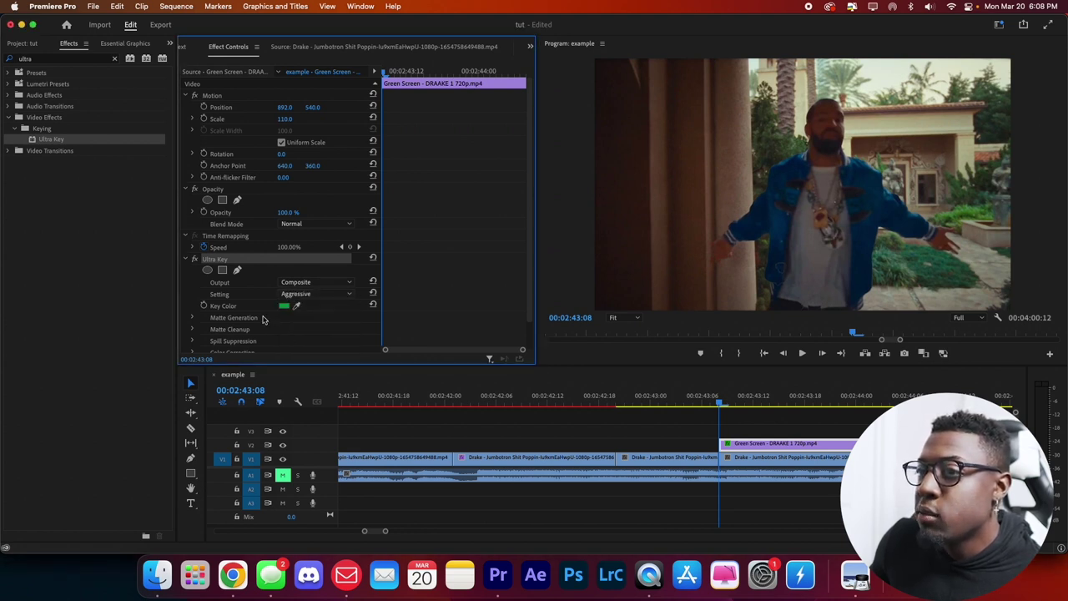
Duplicate the Ultra Key effect on the green screen clip by copying and pasting it onto the same clip.
click(186, 259)
right_click(237, 265)
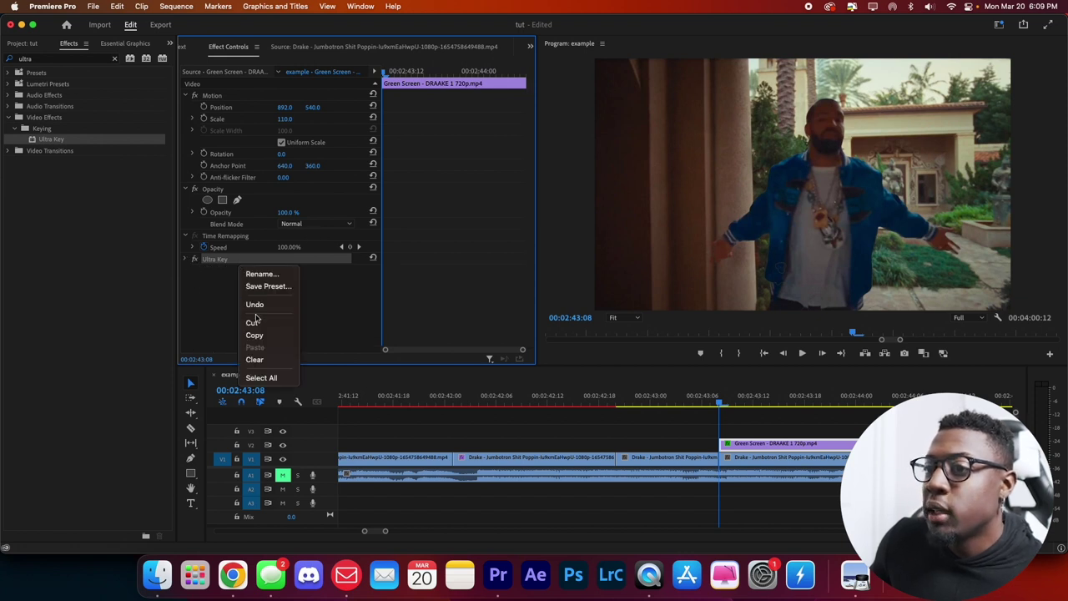
click(217, 308)
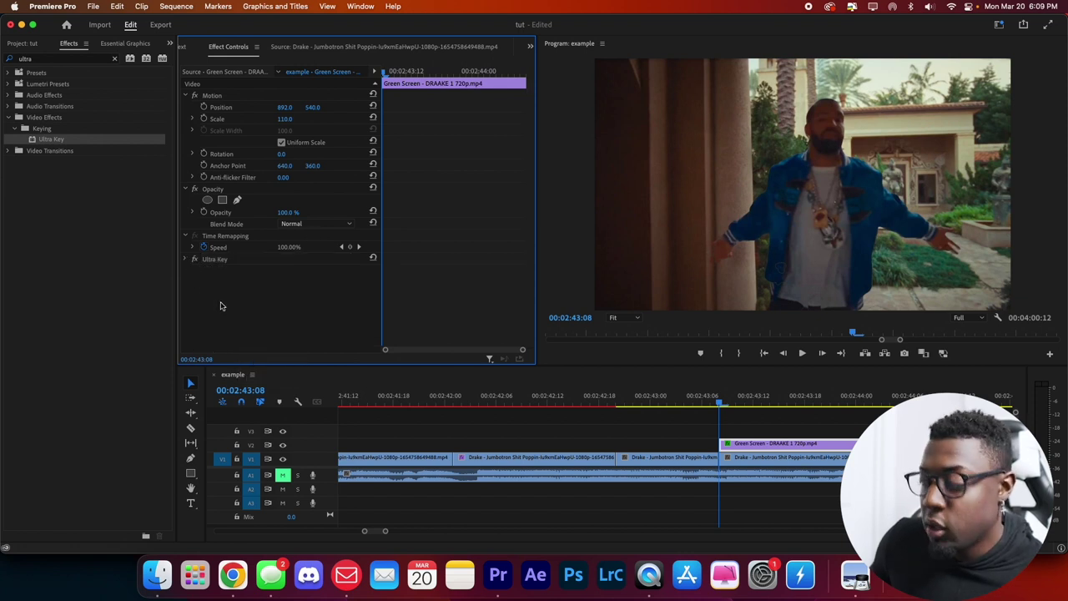
key(super+v)
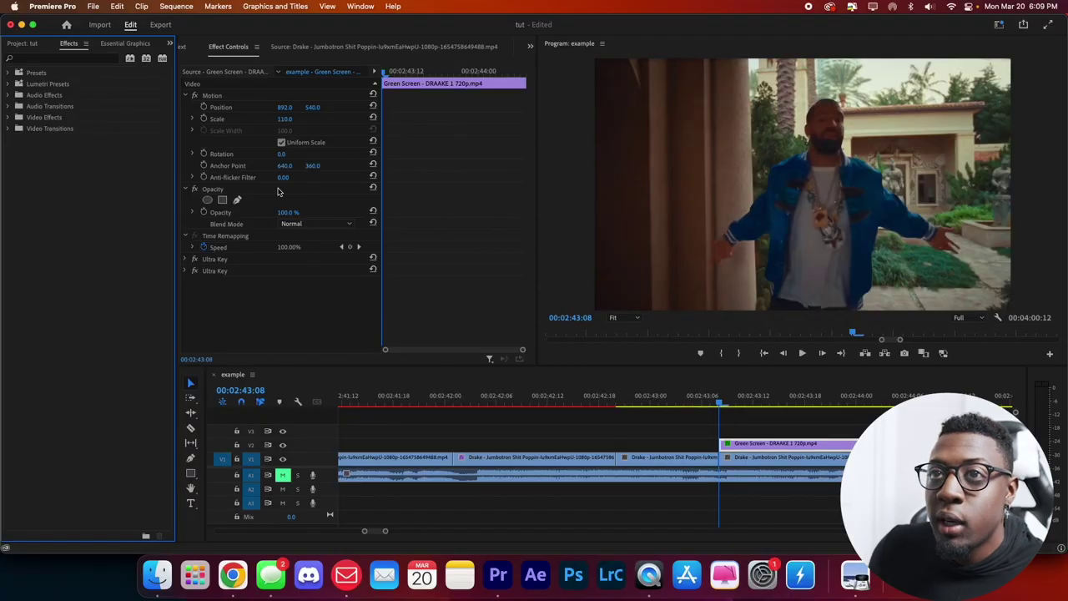
Open the Freeze Frame & Rotoscope Transitions presets within AKV Music Video Essential Presets.
click(7, 73)
click(20, 83)
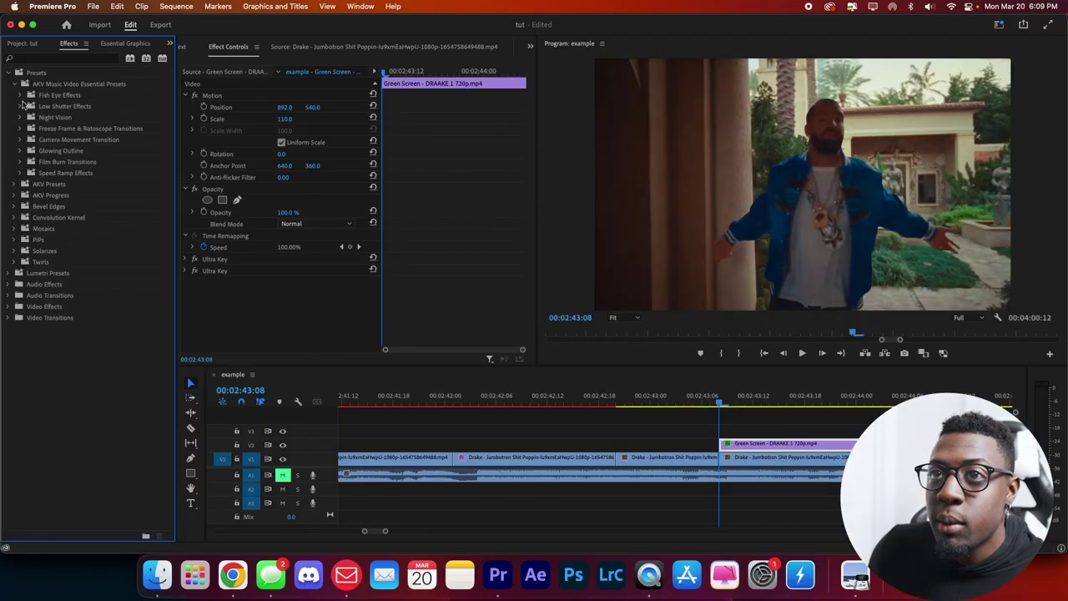
click(25, 129)
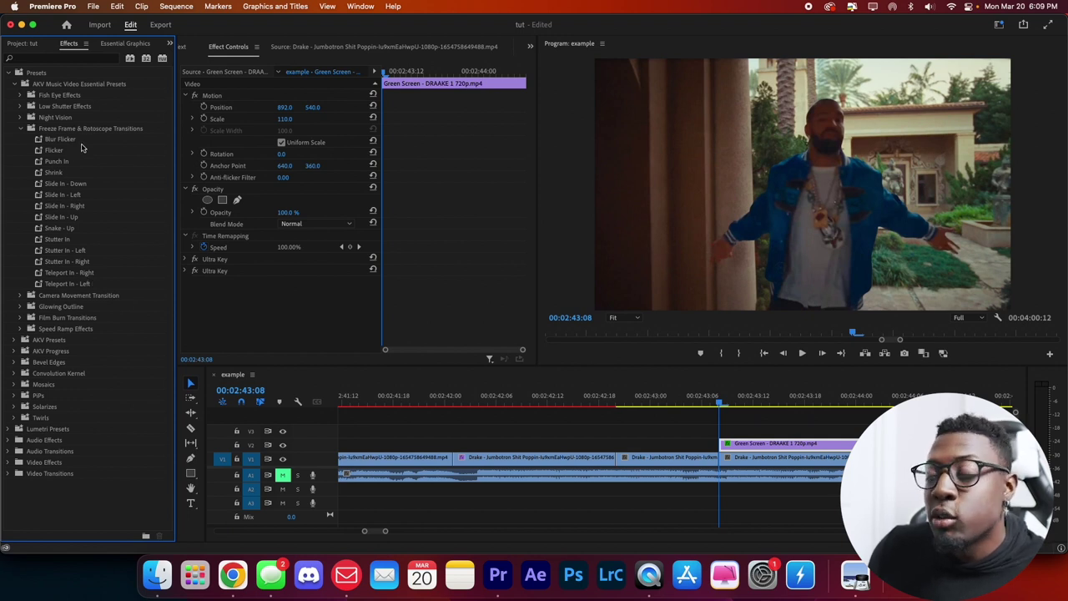
Extend the start of the green screen clip back five frames to 00:02:43:03 and play the overlap.
click(725, 445)
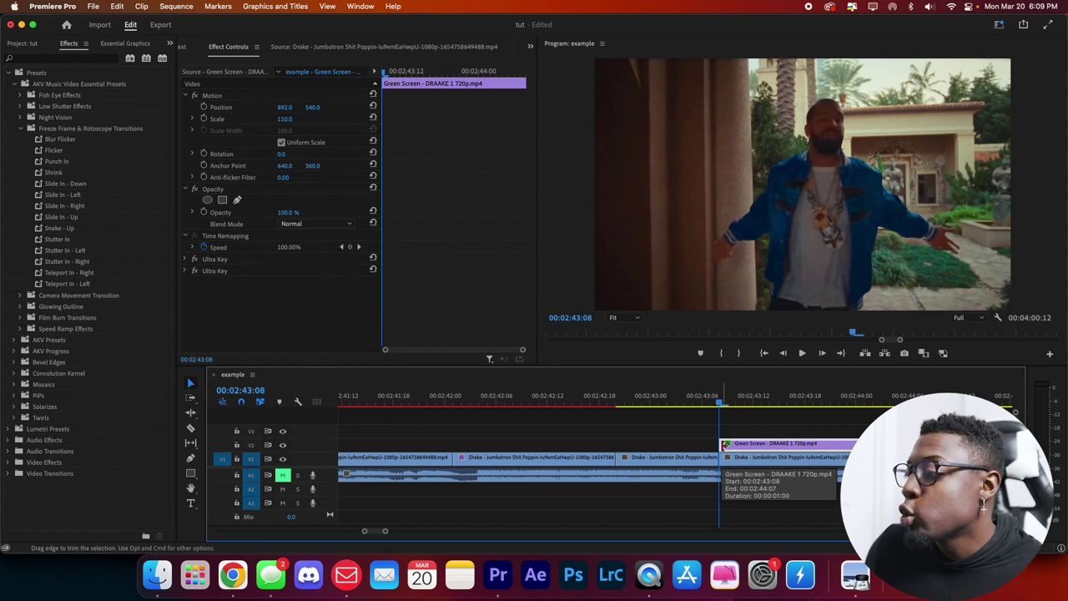
key(space)
key(space)
key(shift)
key(shift+Left)
drag(723, 446, 676, 412)
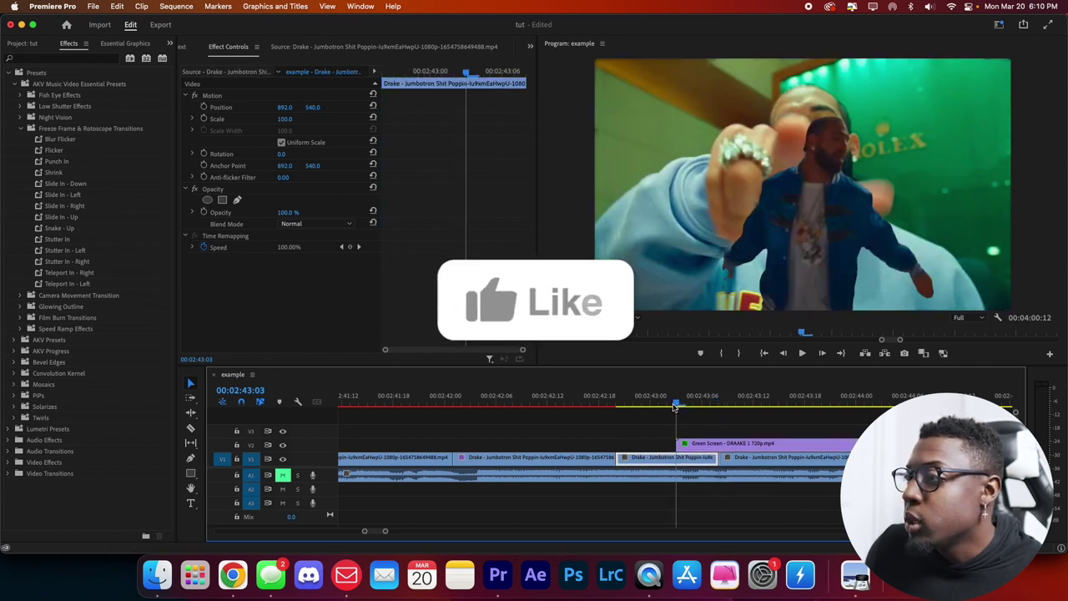
key(space)
key(space)
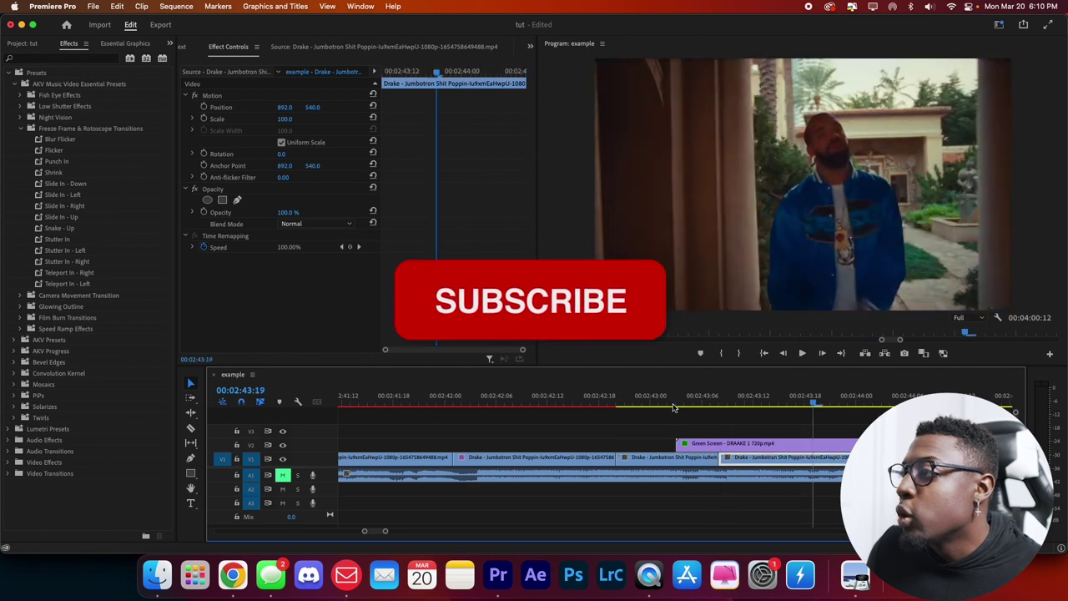
Split the green screen clip at the 00:02:43:08 edit point and select the short piece before it.
click(720, 404)
key(super+k)
click(715, 447)
click(701, 444)
click(693, 402)
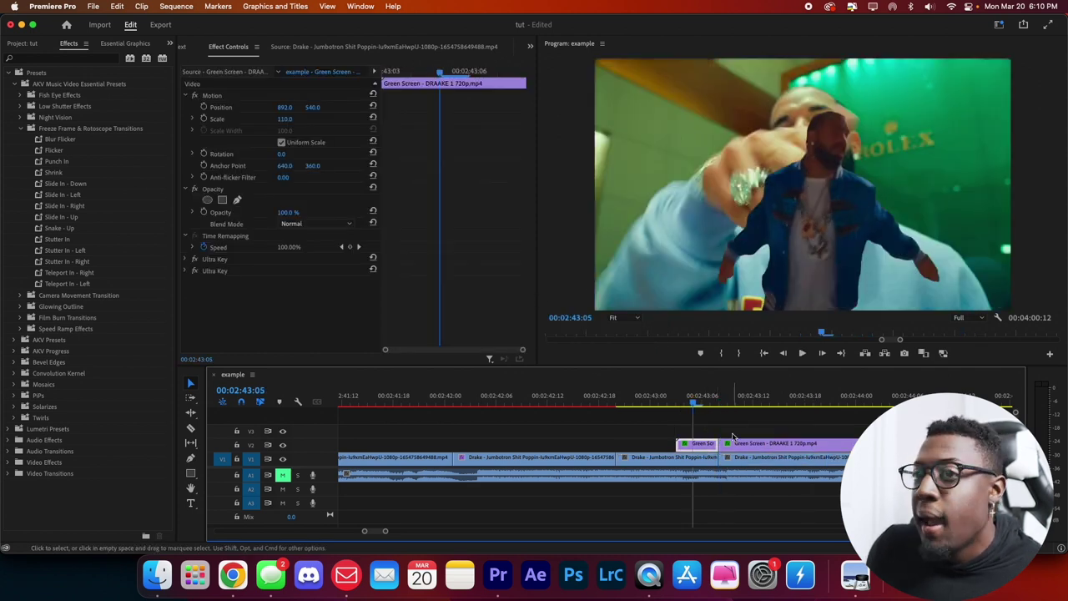
Apply the Blur Flicker preset to the short green screen piece before 00:02:43:08 and play it back.
click(51, 140)
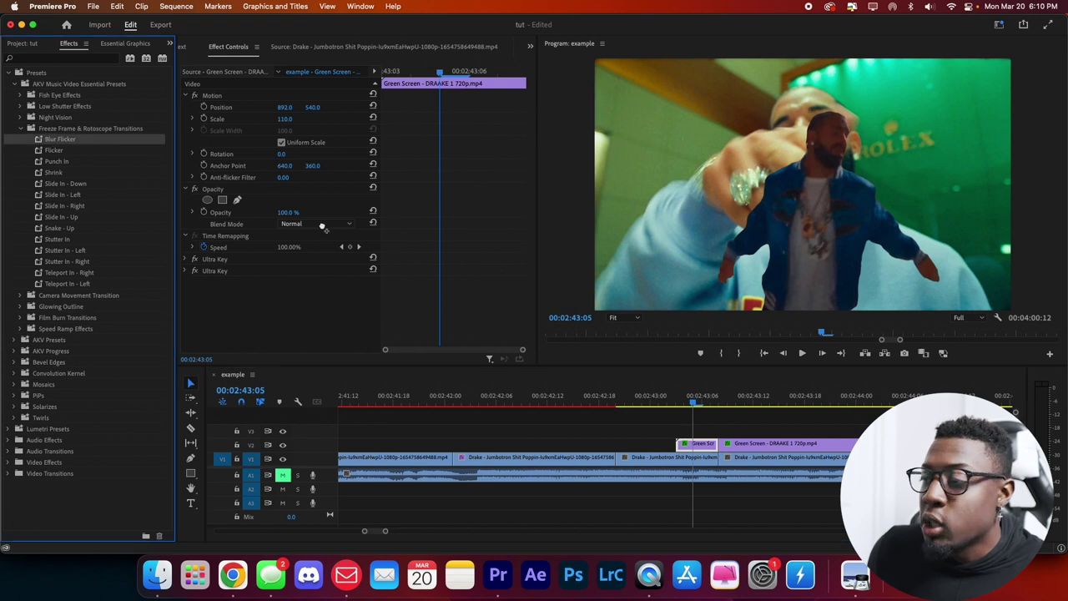
drag(683, 445, 686, 445)
click(621, 400)
key(space)
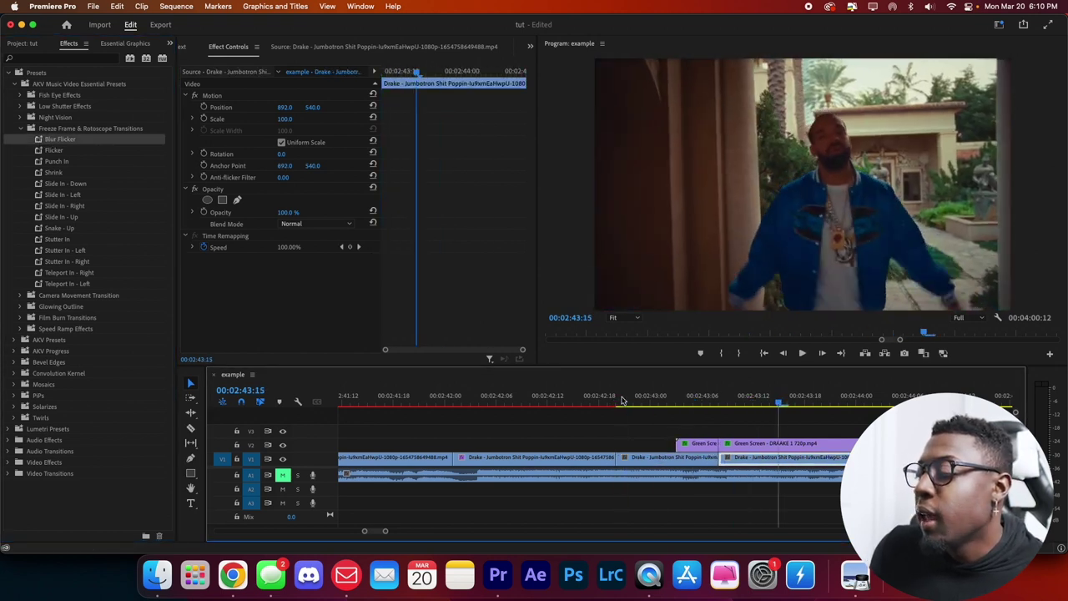
key(minus)
click(611, 406)
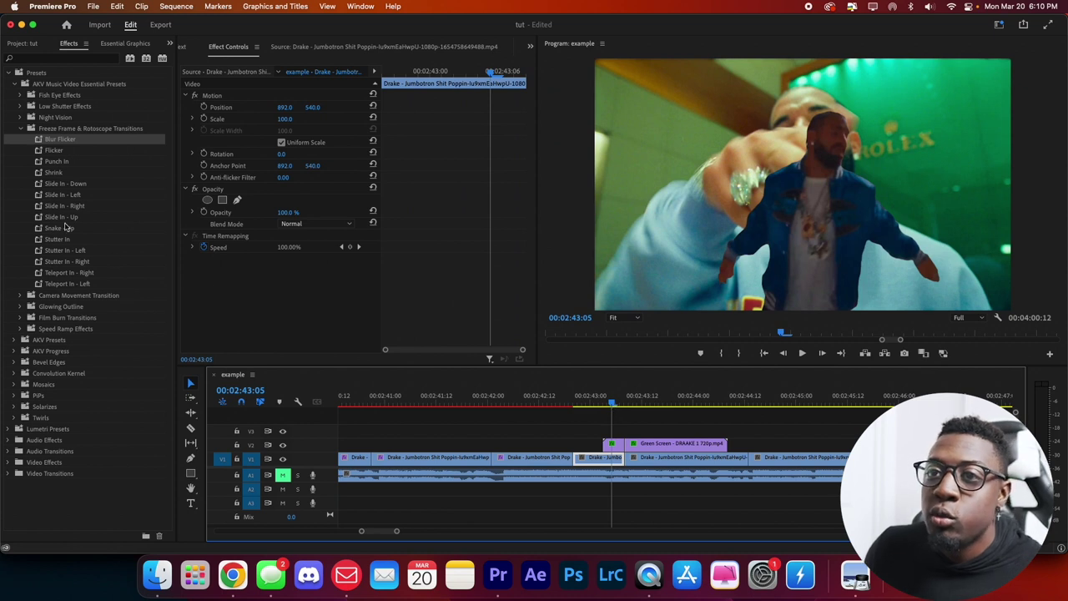
Apply the Slide In - Up preset to the short green screen piece and play the transition several times.
click(63, 218)
click(592, 406)
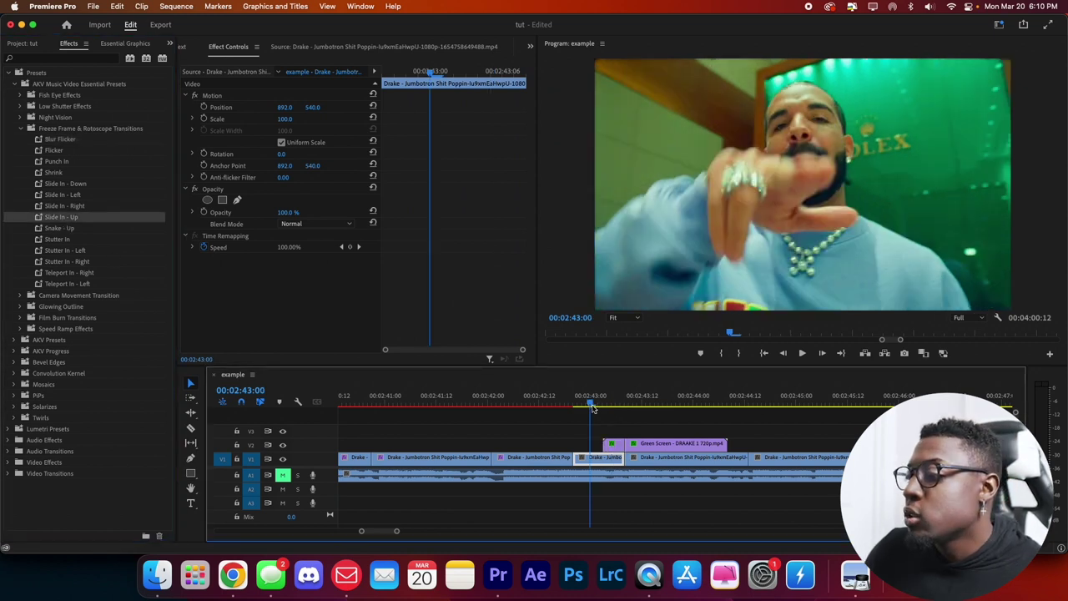
key(space)
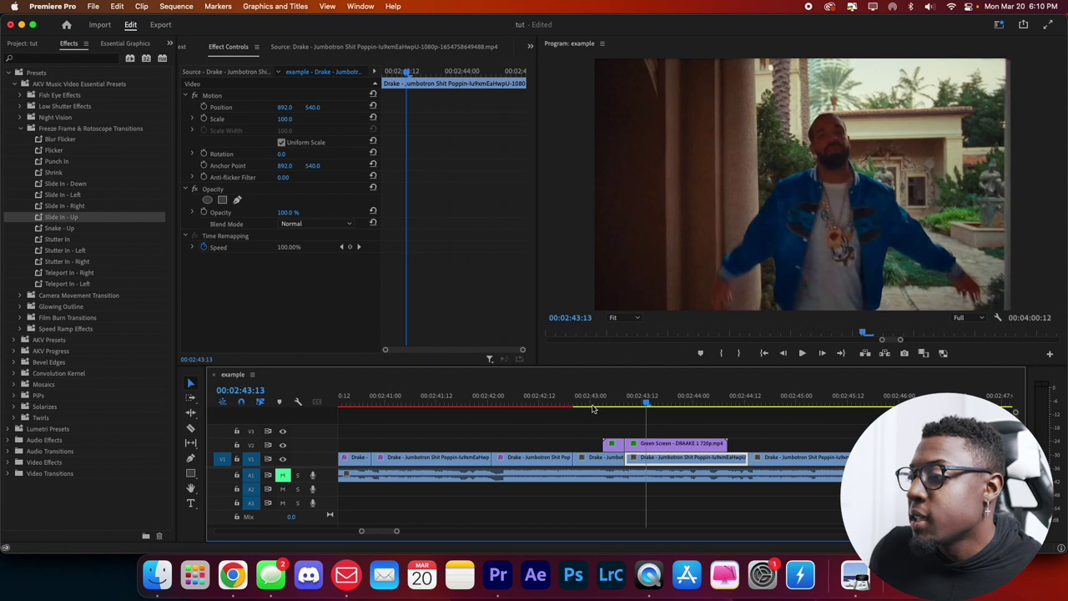
click(592, 408)
key(space)
key(space)
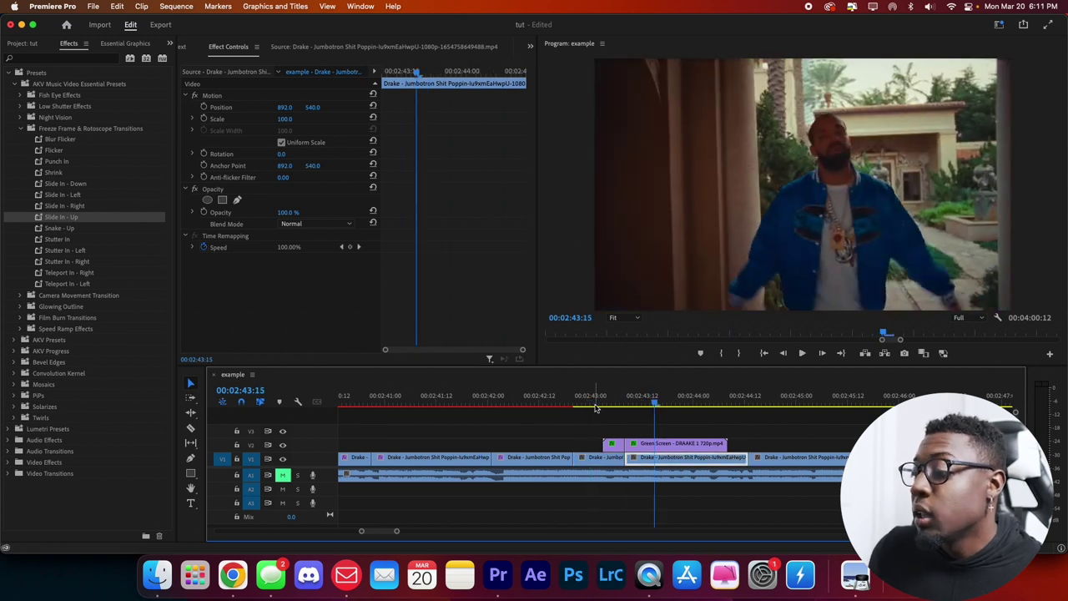
click(594, 405)
key(space)
Delete the part of the green screen clip that follows the 00:02:43:08 edit point.
drag(648, 405, 626, 405)
key(super+k)
click(638, 442)
key(Delete)
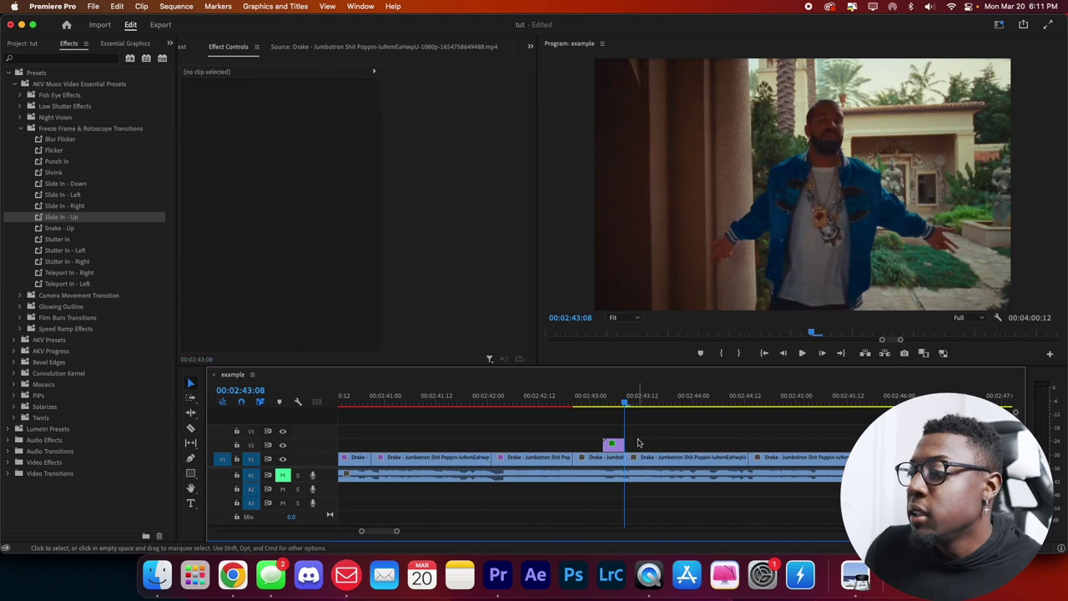
Split the V1 footage at 00:02:43:03 and 00:02:43:13 and nest the two pieces between the cuts.
key(=)
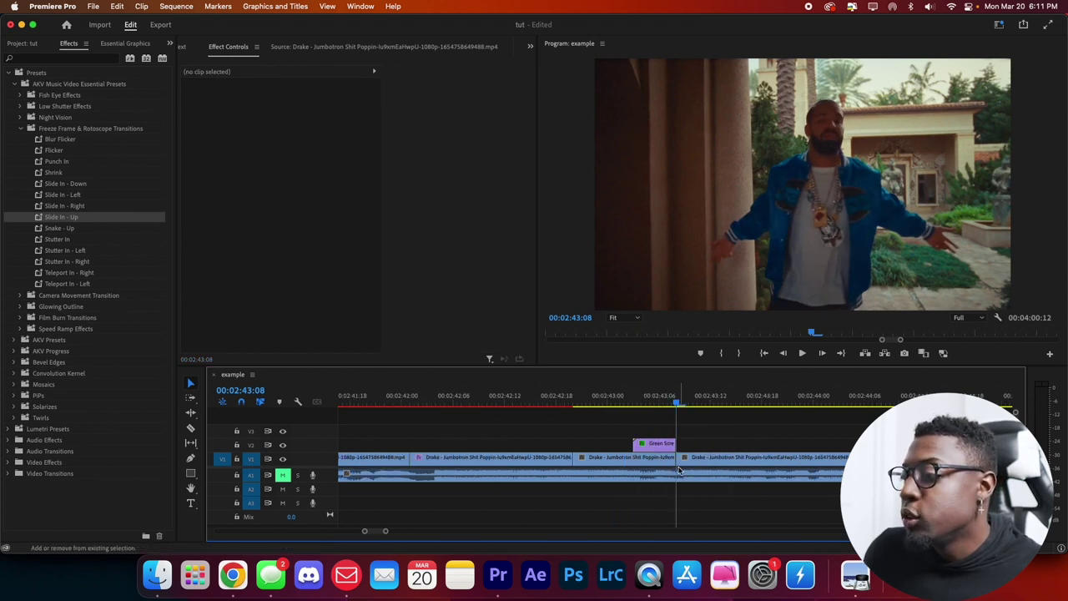
key(Up)
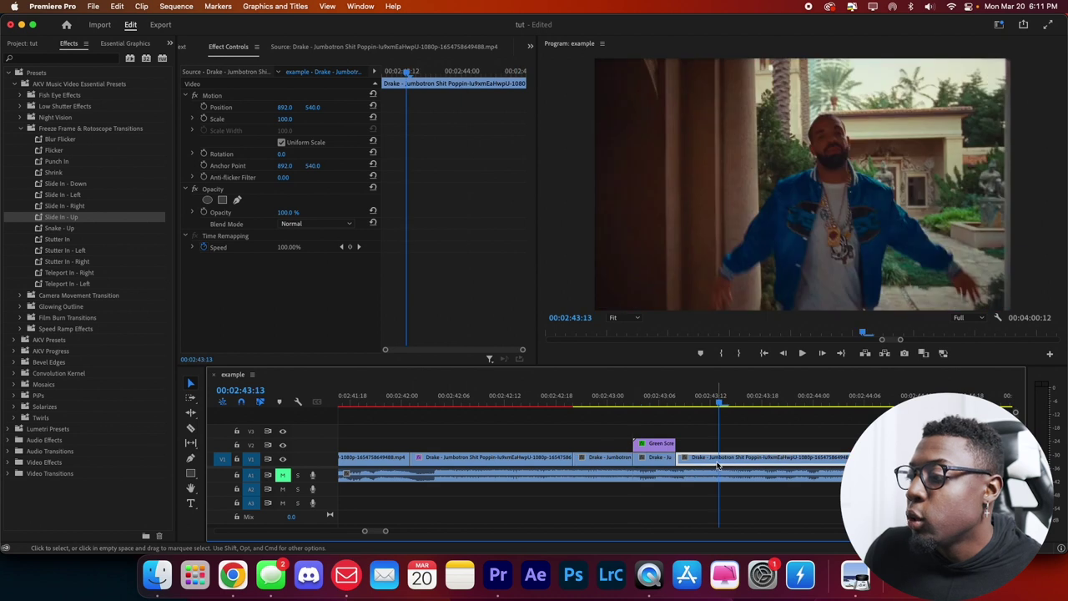
key(super+k)
drag(720, 461, 670, 430)
Apply the Original film burn preset to the nested sequence and put the short green screen clip back on track V2.
click(15, 180)
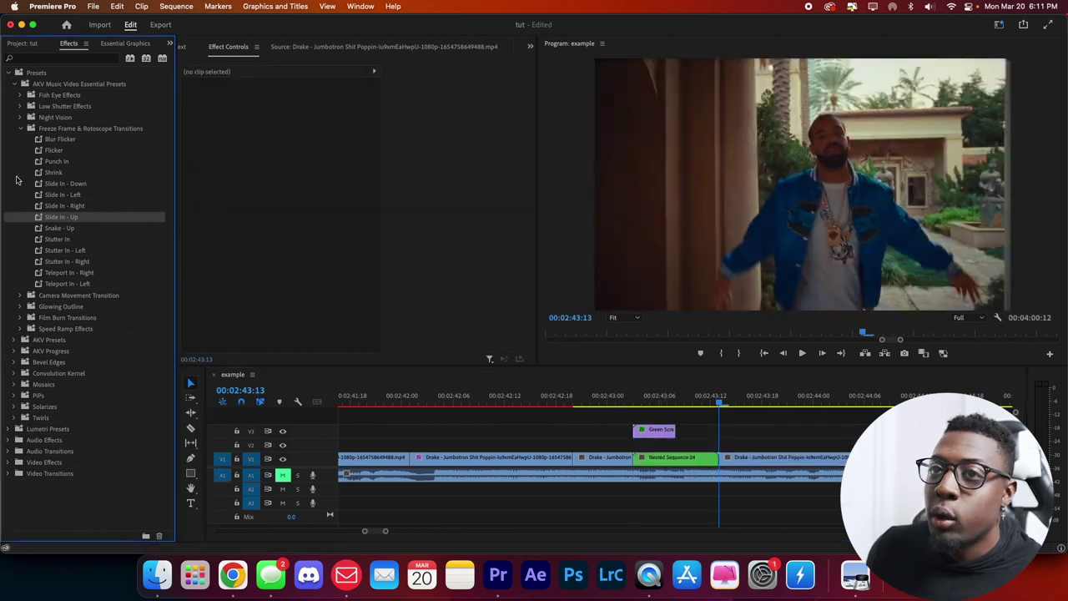
click(20, 129)
click(20, 162)
drag(46, 192, 652, 431)
drag(652, 430, 653, 444)
drag(630, 401, 606, 408)
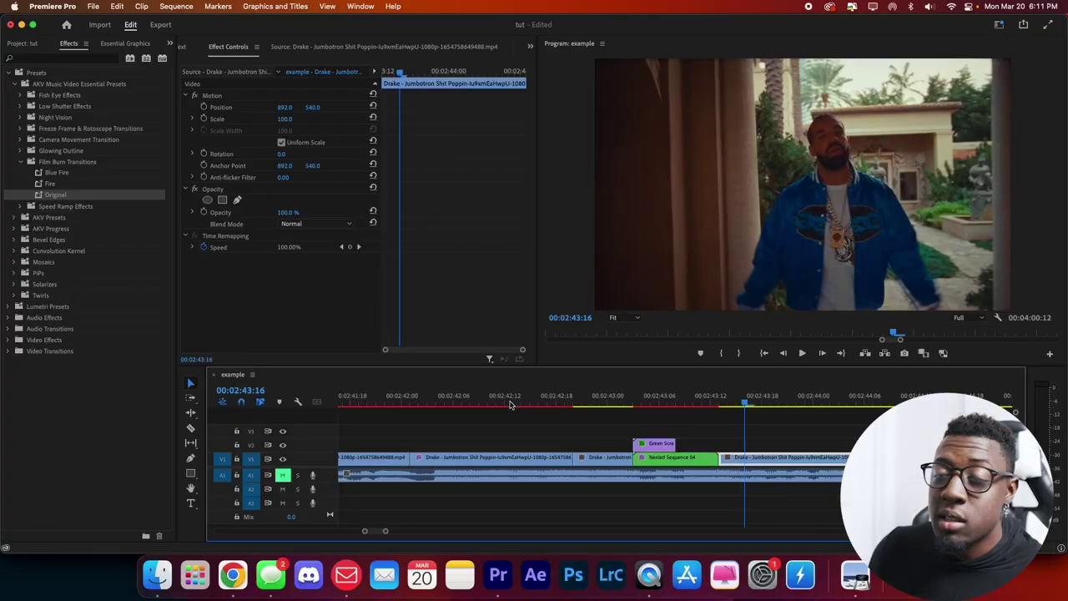
drag(751, 405, 805, 406)
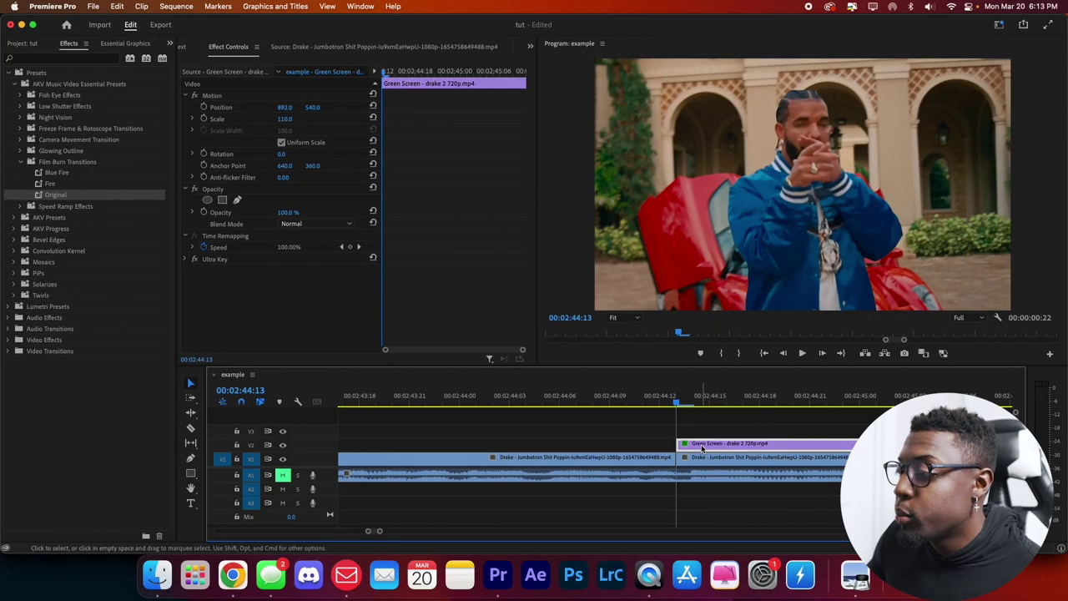
Extend the second green screen clip's start back to 00:02:44:08 and split it at the 00:02:44:13 edit point.
click(678, 444)
drag(678, 444, 594, 443)
mouse_move(593, 403)
mouse_down()
mouse_move(576, 403)
mouse_move(594, 403)
mouse_up()
key(Right)
key(Right)
key(Right)
click(671, 443)
key(super+k)
key(Left)
key(Left)
key(Left)
key(Left)
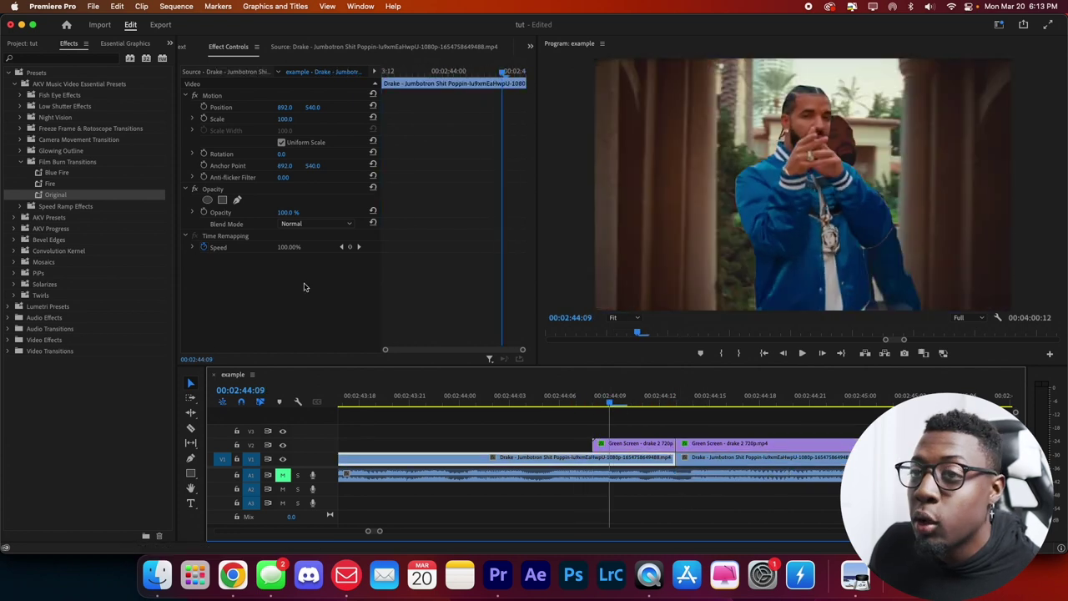
Split the V1 footage at 00:02:44:08 and delete the green screen piece after 00:02:44:13.
key(Down)
key(Up)
key(super+k)
key(Down)
click(709, 445)
click(709, 446)
key(Delete)
Split the V1 footage at 00:02:44:18 and nest the two pieces between 00:02:44:08 and 00:02:44:18.
click(704, 465)
key(shift+Right)
key(super+k)
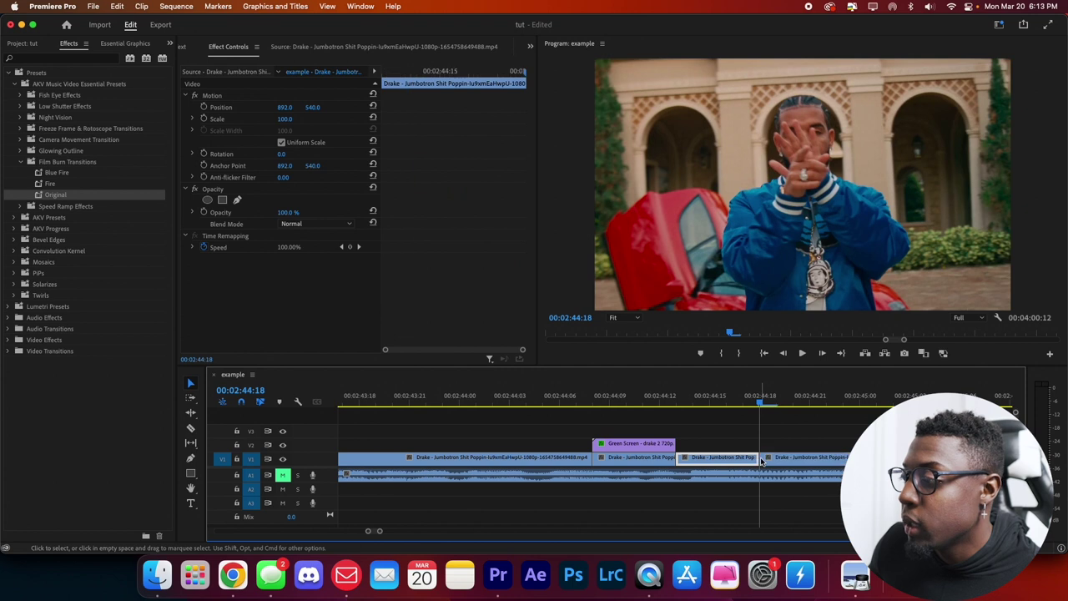
drag(670, 443, 670, 430)
drag(703, 445, 669, 458)
right_click(668, 458)
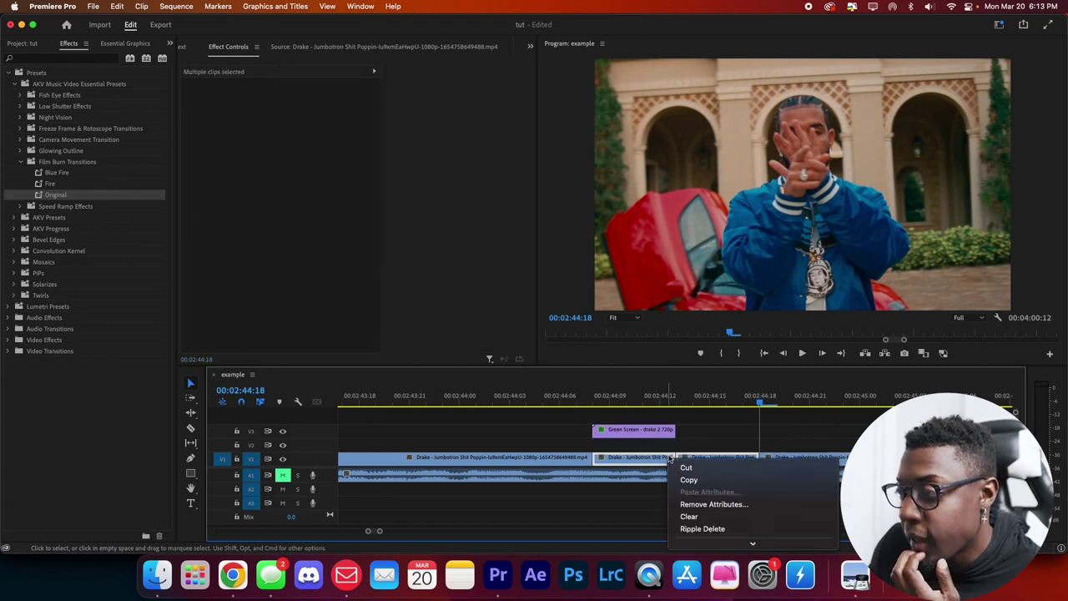
click(691, 479)
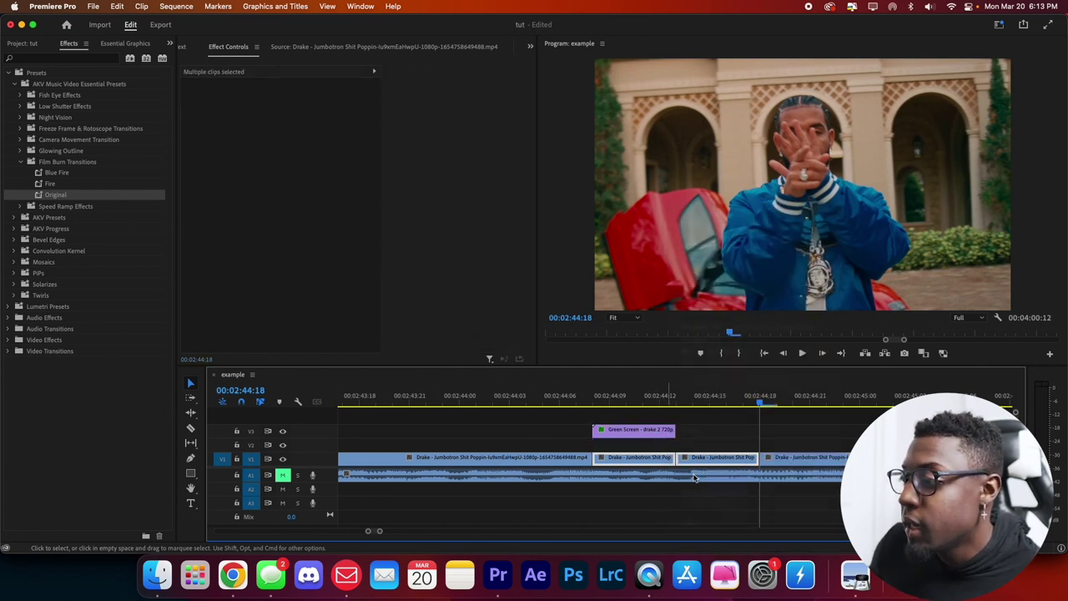
key(Return)
Apply the Blue Fire film burn preset to the new nested sequence and scrub through it.
drag(46, 176, 222, 206)
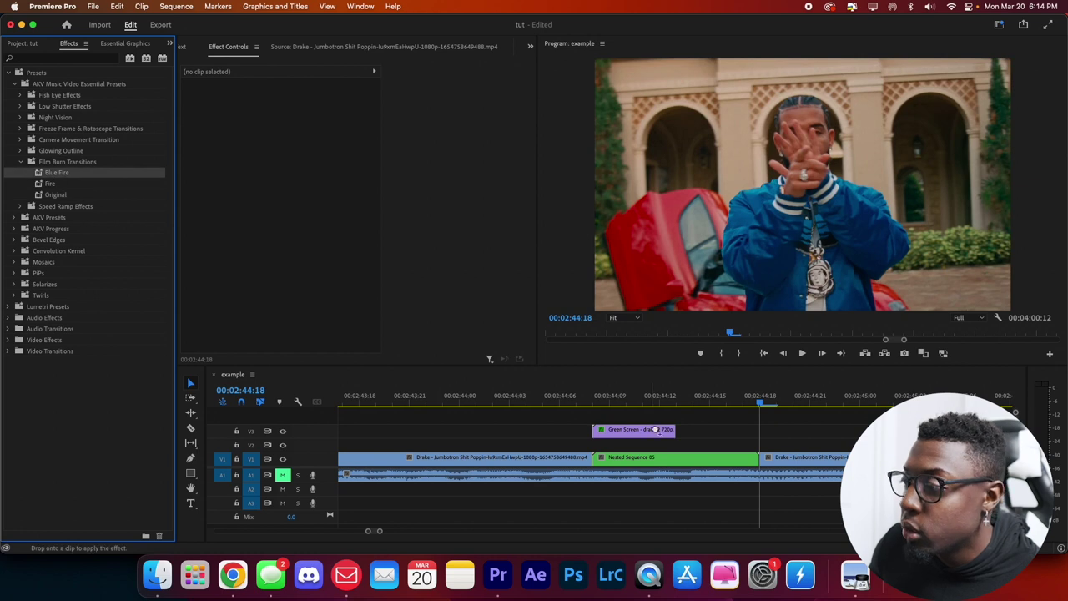
drag(664, 457, 663, 458)
click(610, 404)
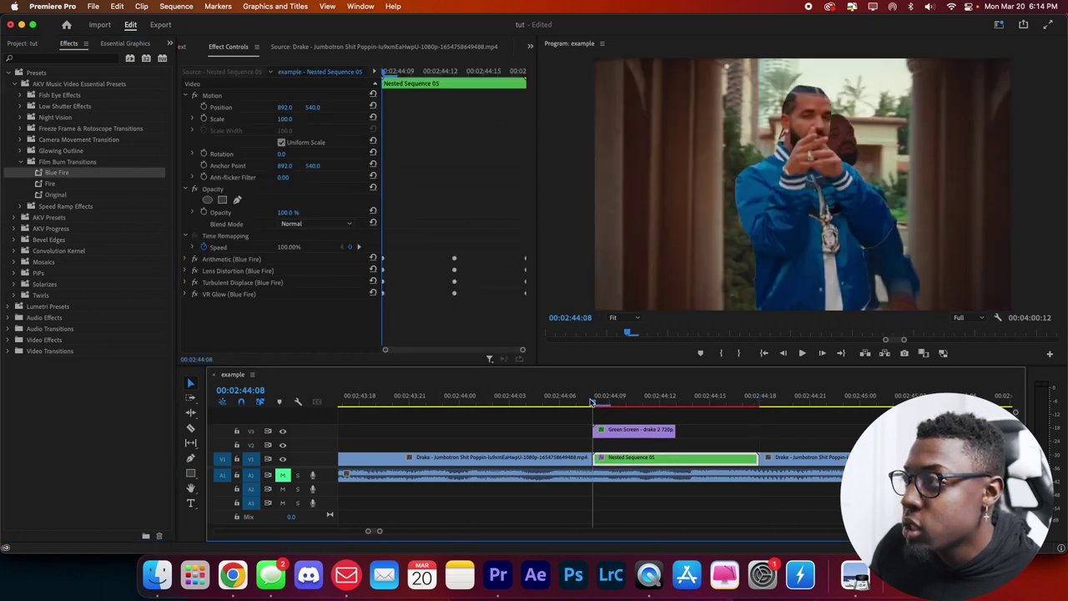
drag(615, 405, 643, 407)
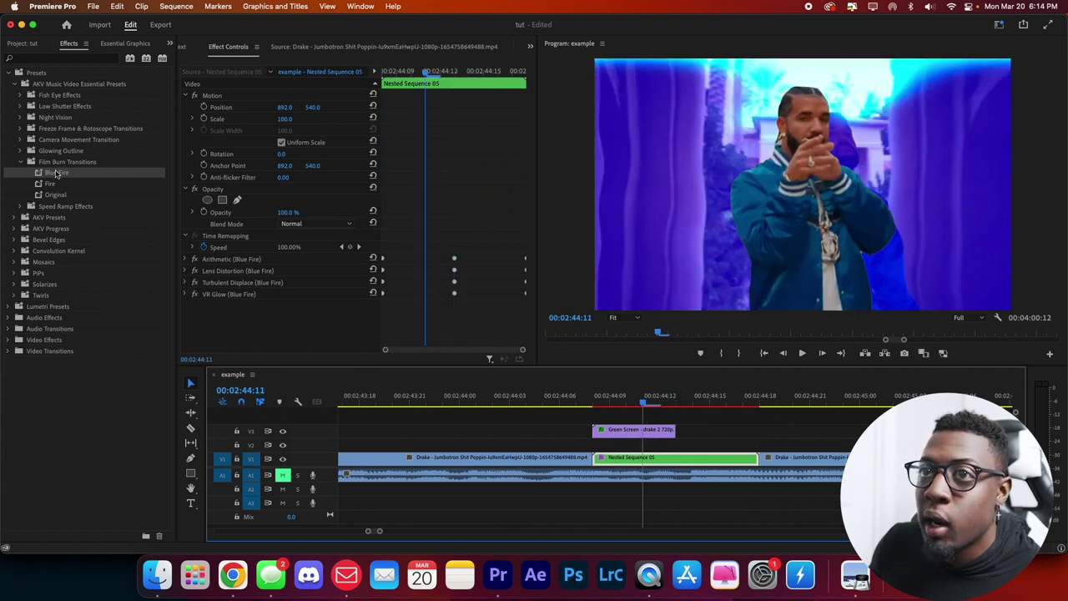
Apply the Teleport In - Left preset to the short green screen clip above the Blue Fire nest and play it back.
click(20, 162)
click(20, 129)
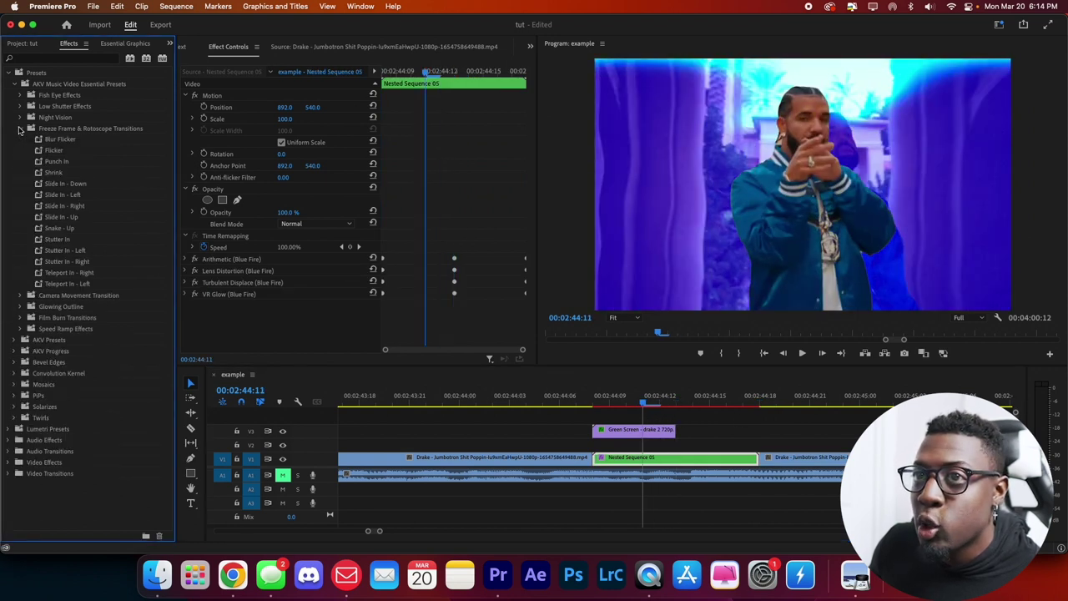
click(71, 284)
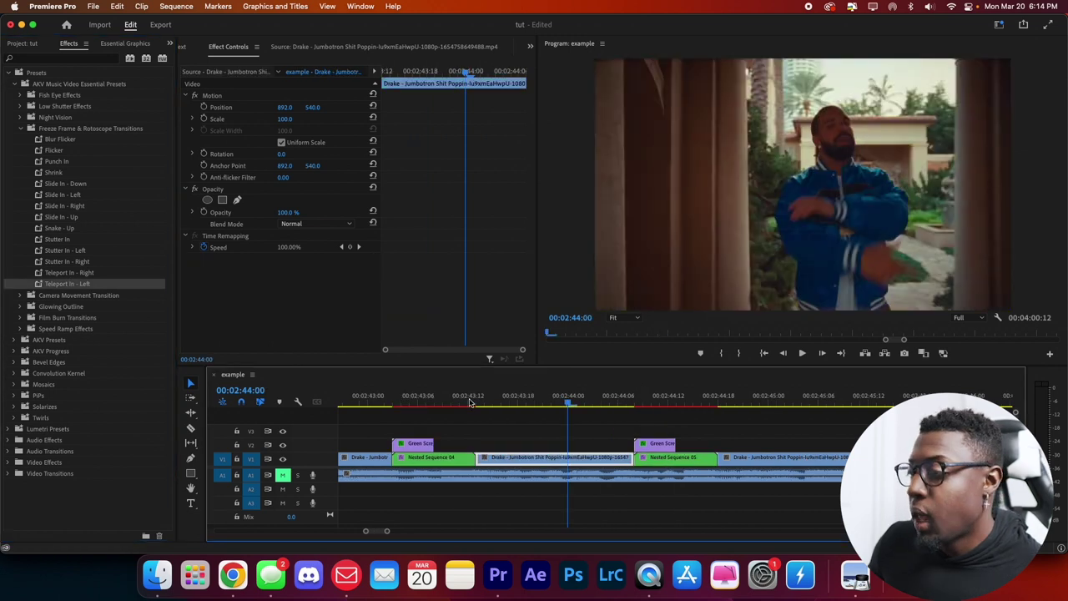
key(minus)
drag(621, 403, 610, 404)
key(space)
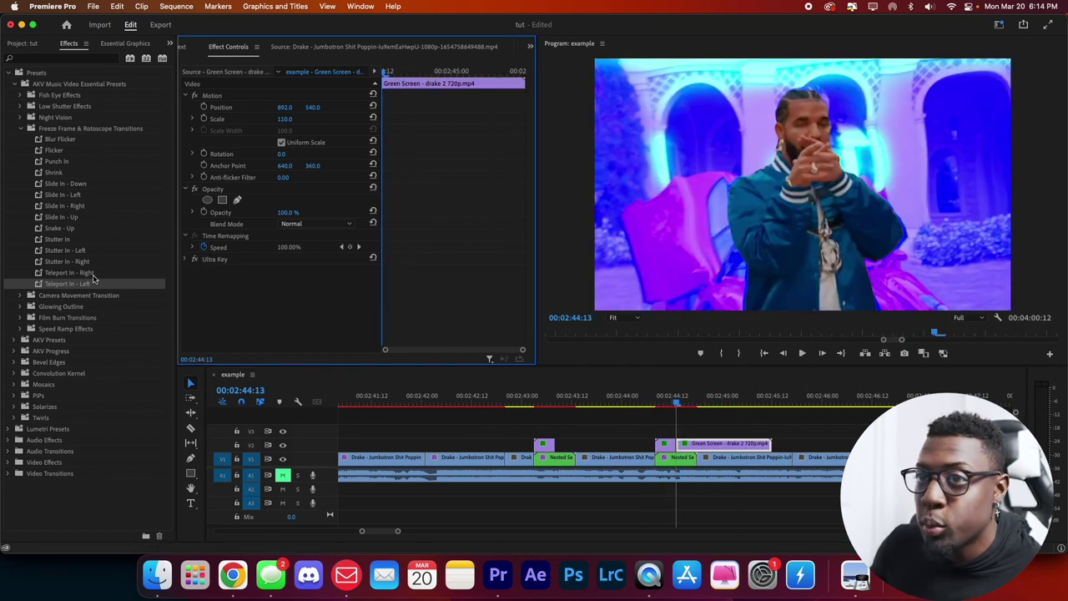
Apply the Blue Glowing Outline preset to the green screen clip starting at 00:02:44:13 and scrub through it.
click(13, 131)
click(15, 152)
drag(40, 165, 464, 308)
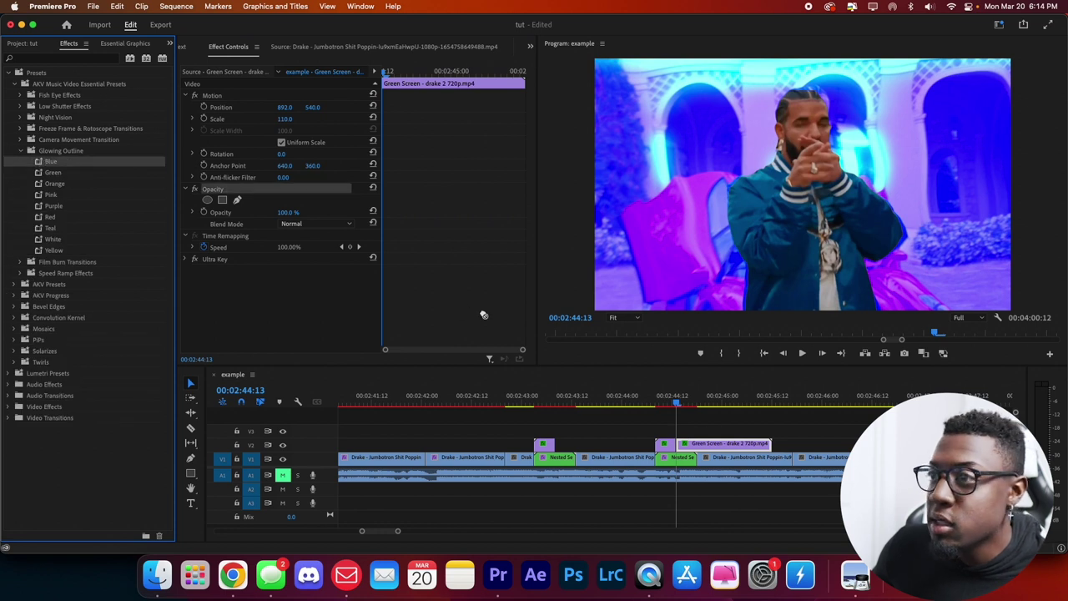
drag(709, 444, 708, 445)
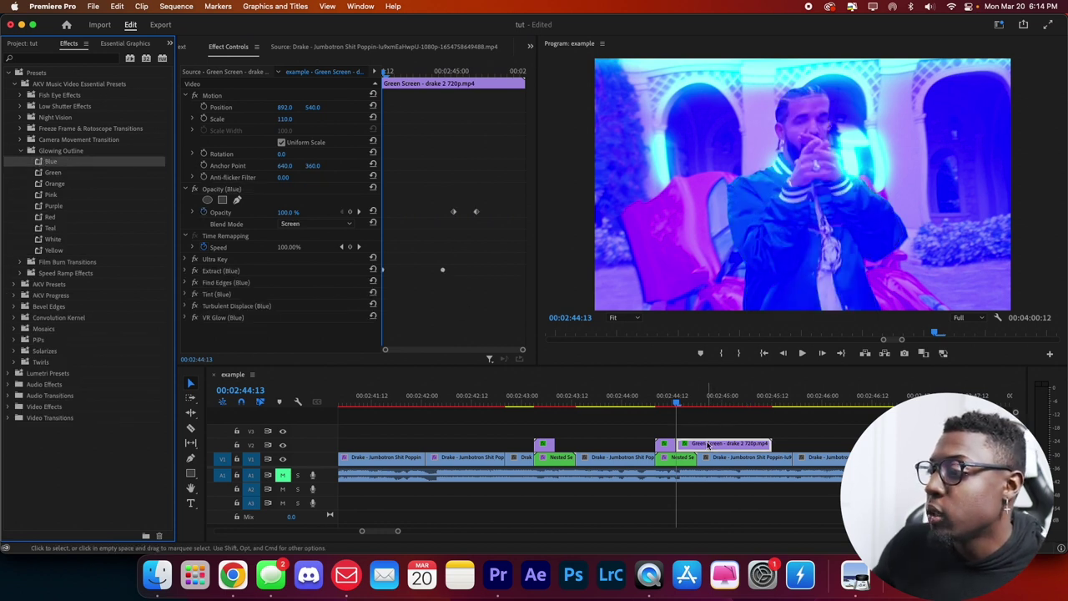
drag(673, 409, 806, 407)
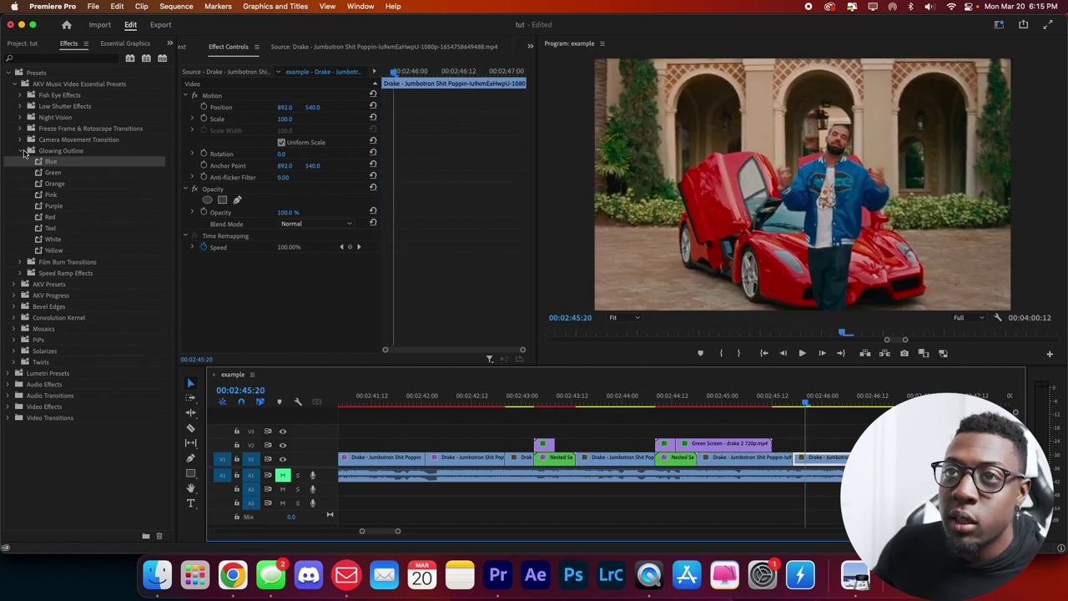
Apply the Low Shutter 04 preset to the red car clip that starts at 00:02:45:17.
click(25, 151)
click(20, 106)
drag(74, 153, 757, 431)
drag(825, 458, 822, 459)
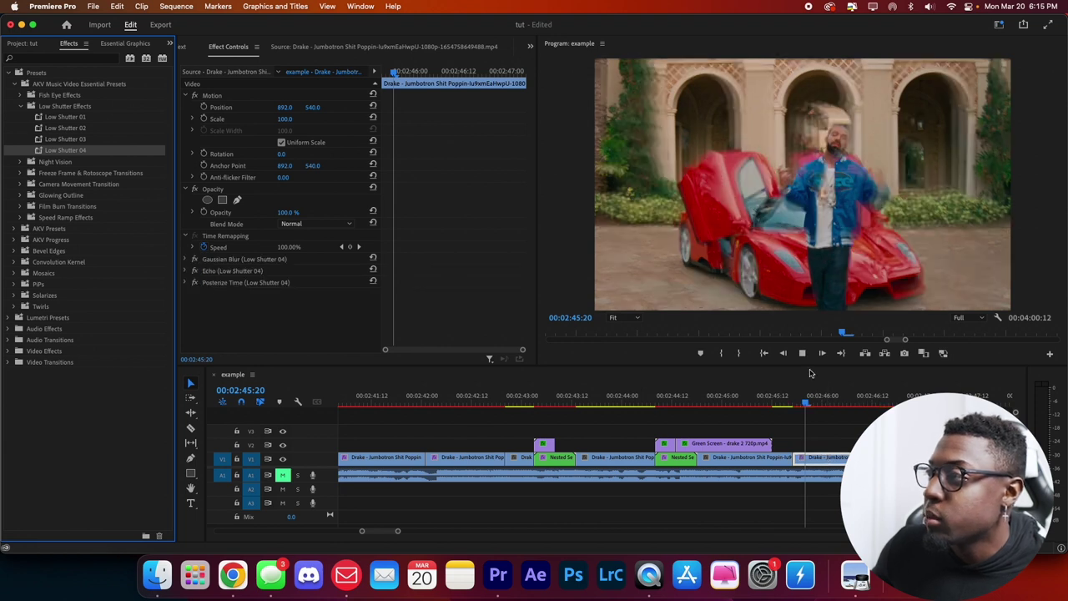
click(794, 407)
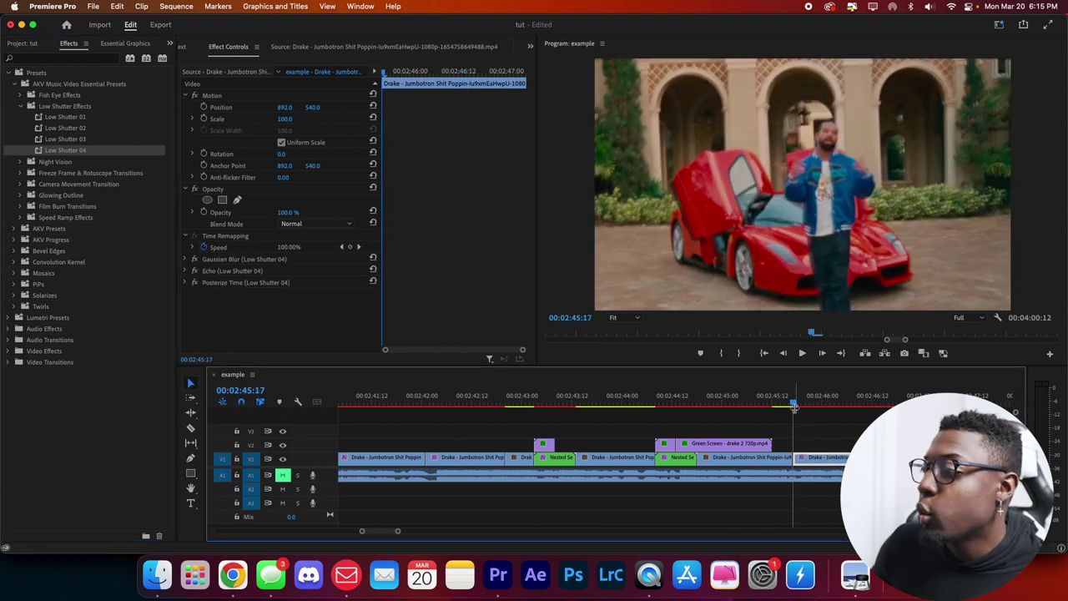
Split the V1 footage at 00:02:45:12 and 00:02:45:22 and nest the two pieces between the cuts.
key(shift+Left)
key(super+k)
key(shift+Right)
key(shift+Right)
key(super+k)
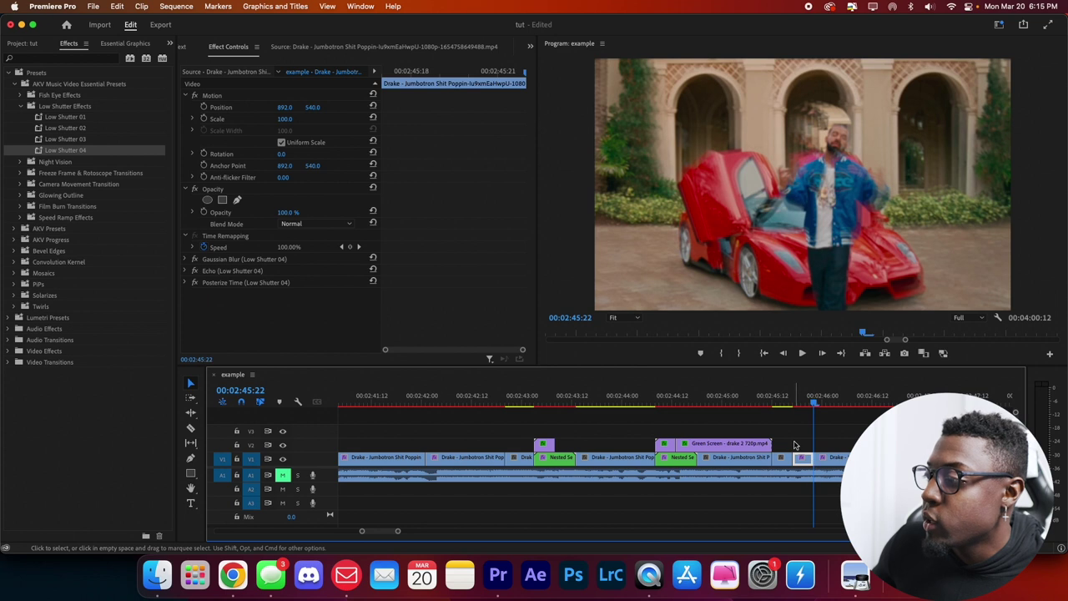
drag(782, 457, 782, 459)
right_click(782, 460)
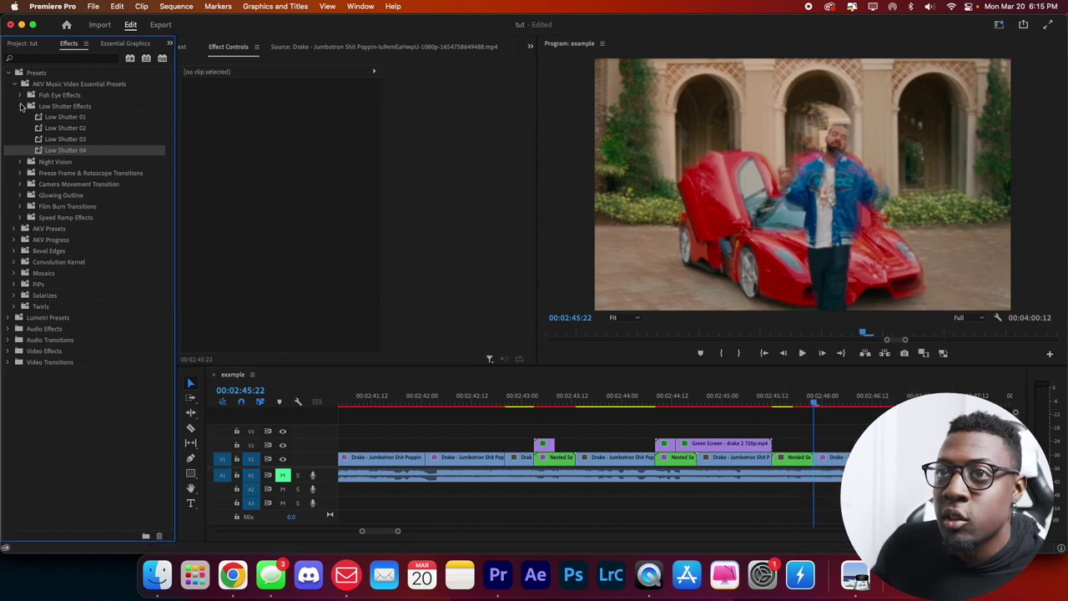
Apply the CM 06 camera movement preset to the nested sequence ending at 00:02:45:22 and scrub through the result.
click(20, 106)
click(19, 128)
click(19, 127)
click(19, 139)
drag(55, 207, 708, 468)
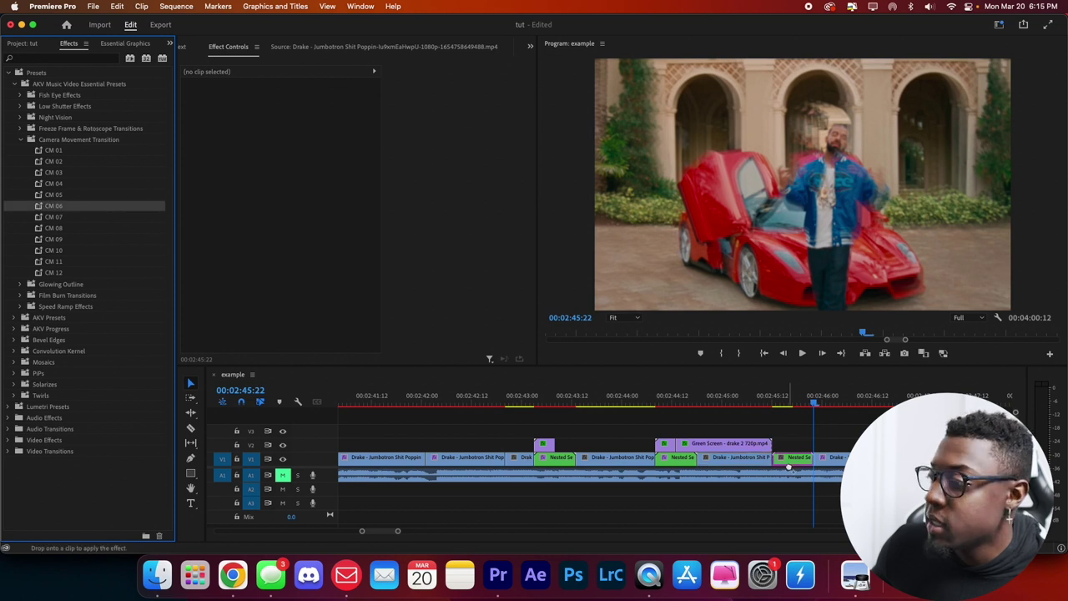
drag(785, 465, 791, 466)
key(minus)
key(minus)
drag(707, 403, 741, 403)
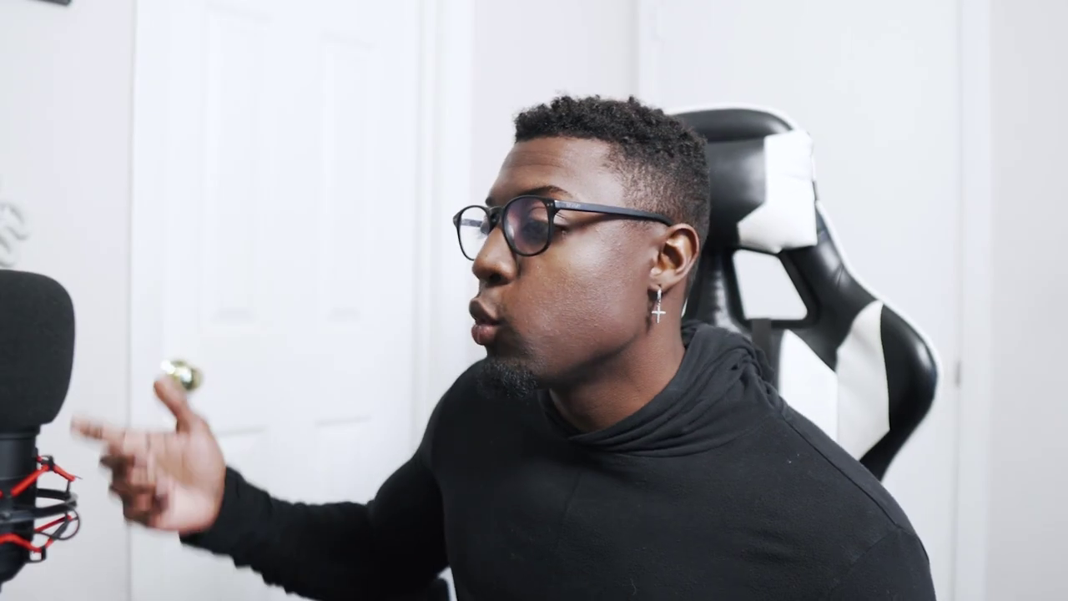